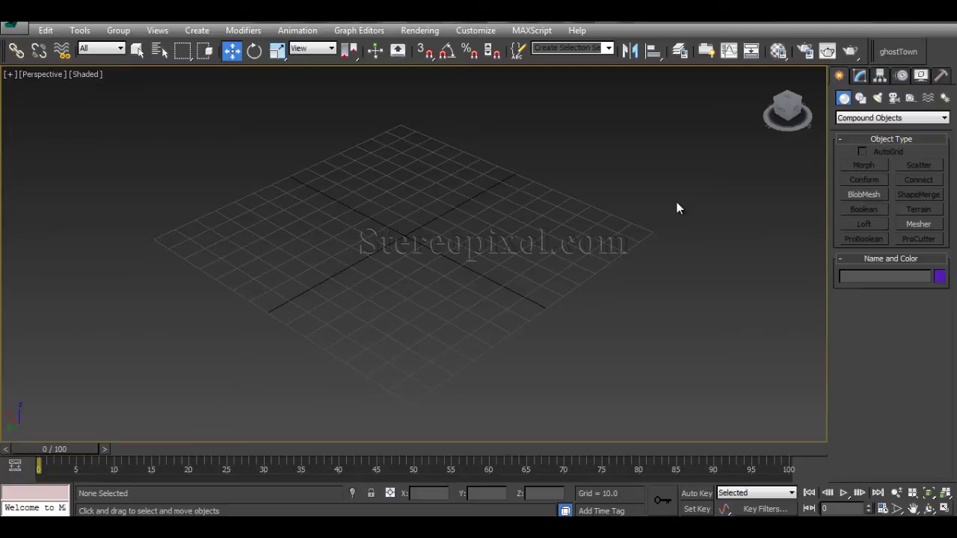
# - Create a PF Source particle emitter at the centre of the grid
pyautogui.click(864, 119)
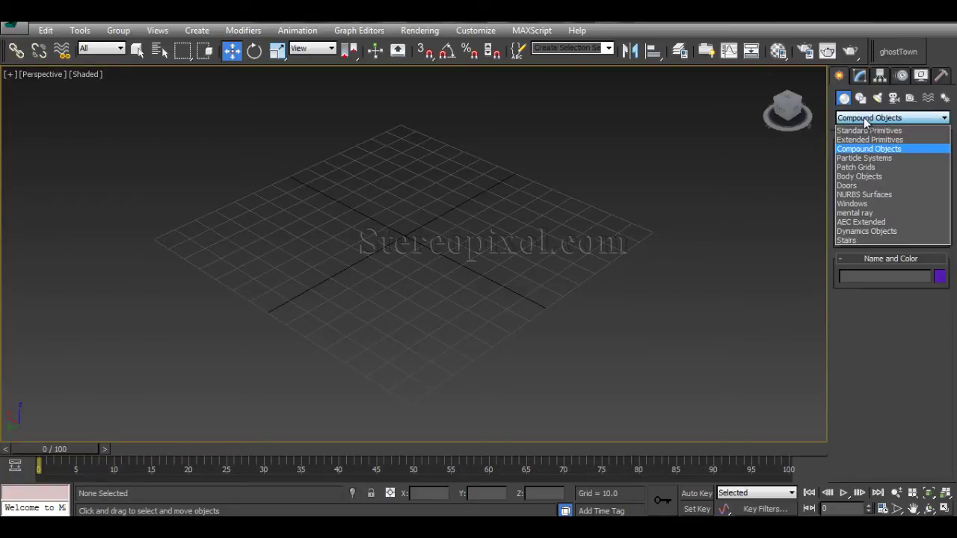
pyautogui.click(878, 160)
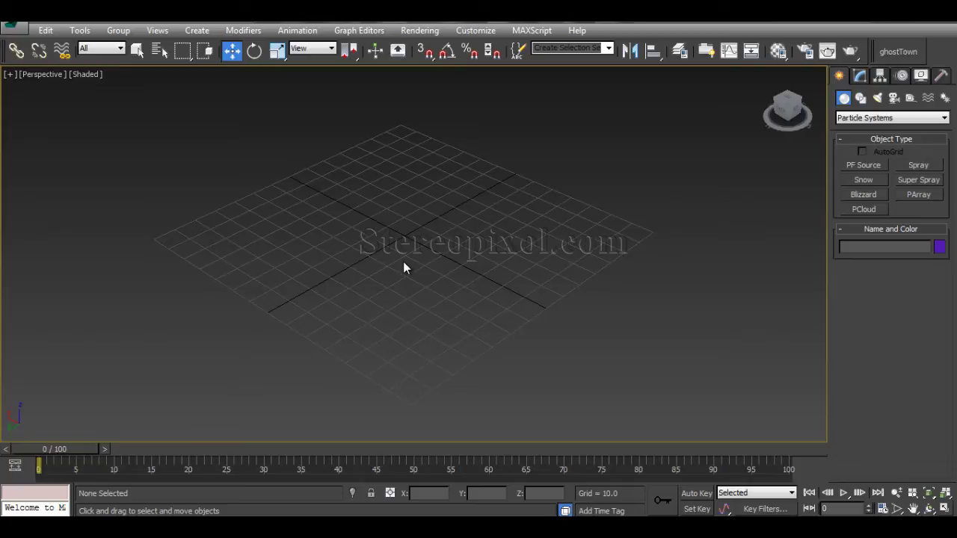
pyautogui.moveTo(403, 262); pyautogui.dragTo(419, 284, button='middle')
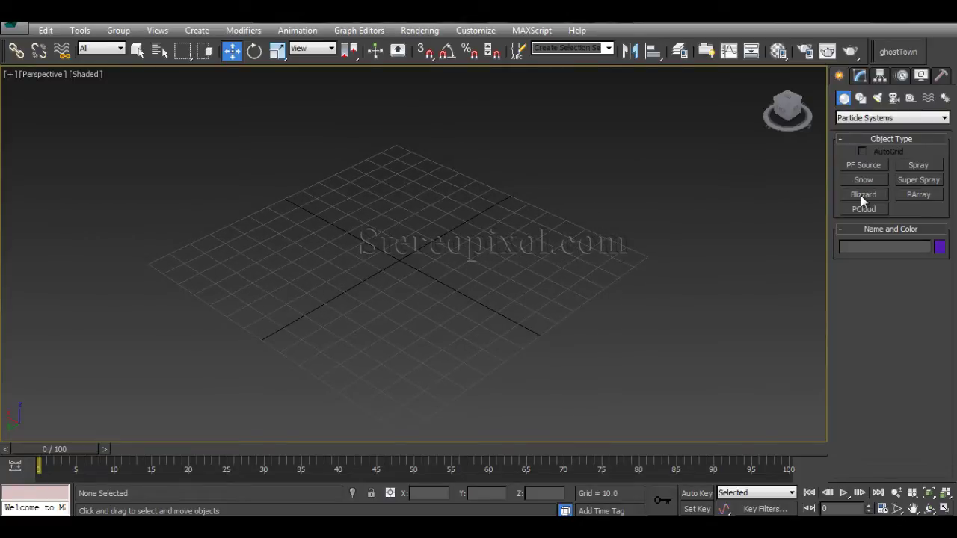
pyautogui.click(864, 166)
pyautogui.moveTo(400, 246); pyautogui.dragTo(397, 325)
pyautogui.press('w')
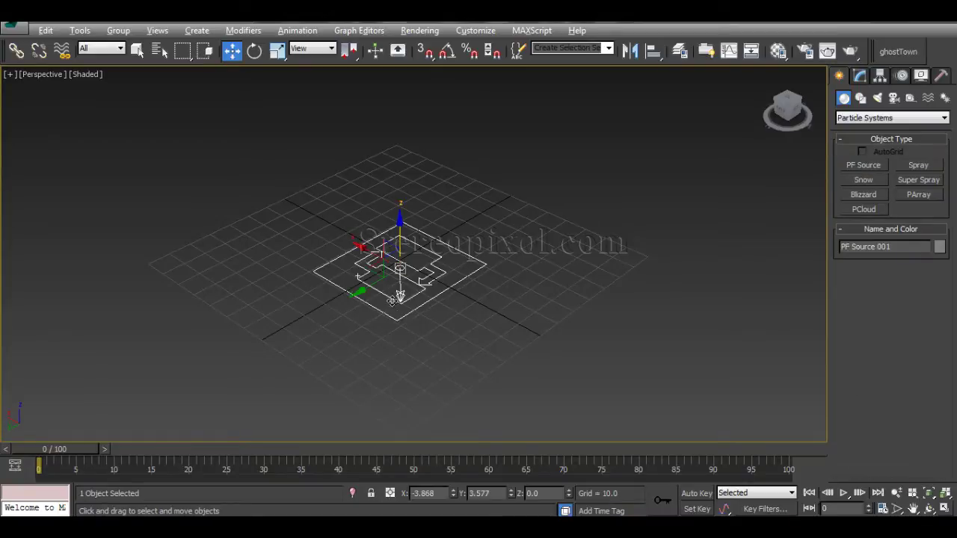
# - Raise the emitter to about 99.4 units on Z and preview the falling particles
pyautogui.keyDown('alt'); pyautogui.moveTo(404, 300); pyautogui.dragTo(402, 270, button='middle'); pyautogui.keyUp('alt')
pyautogui.moveTo(400, 225); pyautogui.dragTo(396, 78)
pyautogui.moveTo(439, 225); pyautogui.dragTo(439, 378, button='middle')
pyautogui.moveTo(391, 233); pyautogui.dragTo(394, 129)
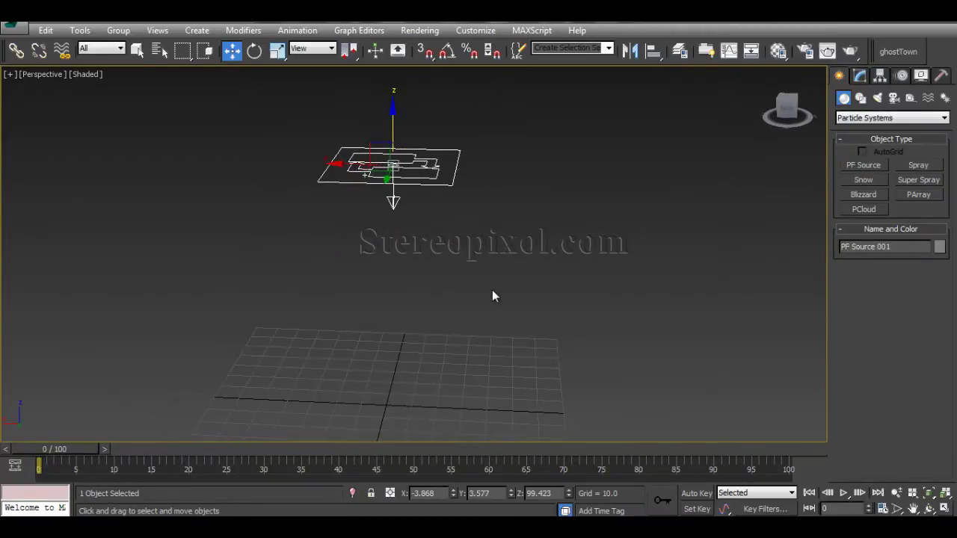
pyautogui.moveTo(489, 288); pyautogui.dragTo(419, 322, button='middle')
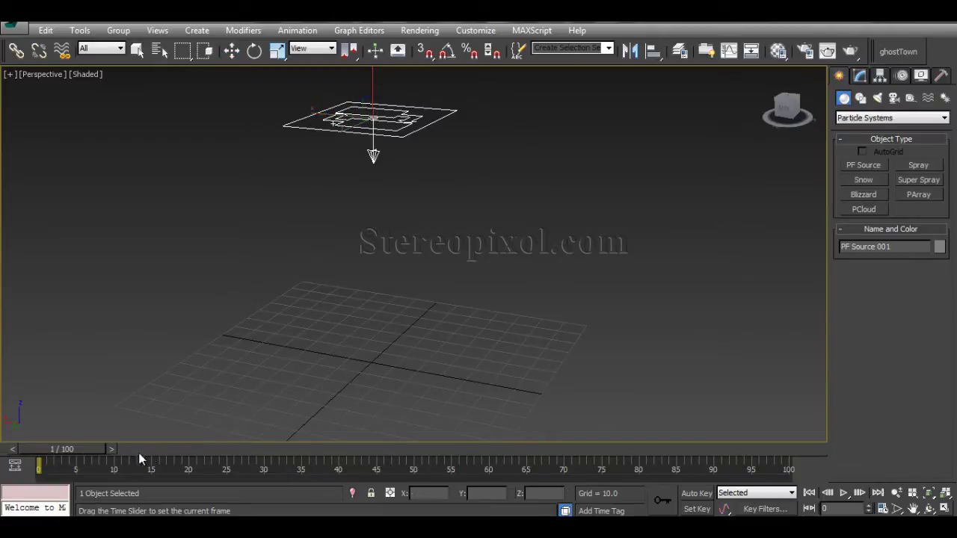
pyautogui.moveTo(78, 452)
pyautogui.mouseDown()
pyautogui.moveTo(314, 455)
pyautogui.moveTo(97, 453)
pyautogui.moveTo(221, 466)
pyautogui.moveTo(135, 461)
pyautogui.moveTo(166, 454)
pyautogui.mouseUp()
pyautogui.press('w')
pyautogui.keyDown('alt'); pyautogui.moveTo(392, 321); pyautogui.dragTo(412, 315, button='middle'); pyautogui.keyUp('alt')
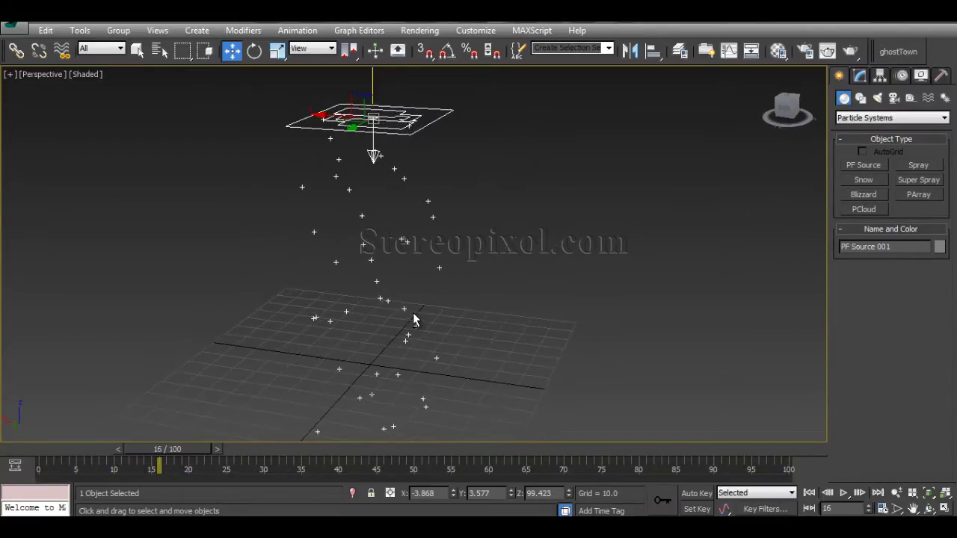
# - Open the emitter's Particle View editor from the Modify panel
pyautogui.click(860, 76)
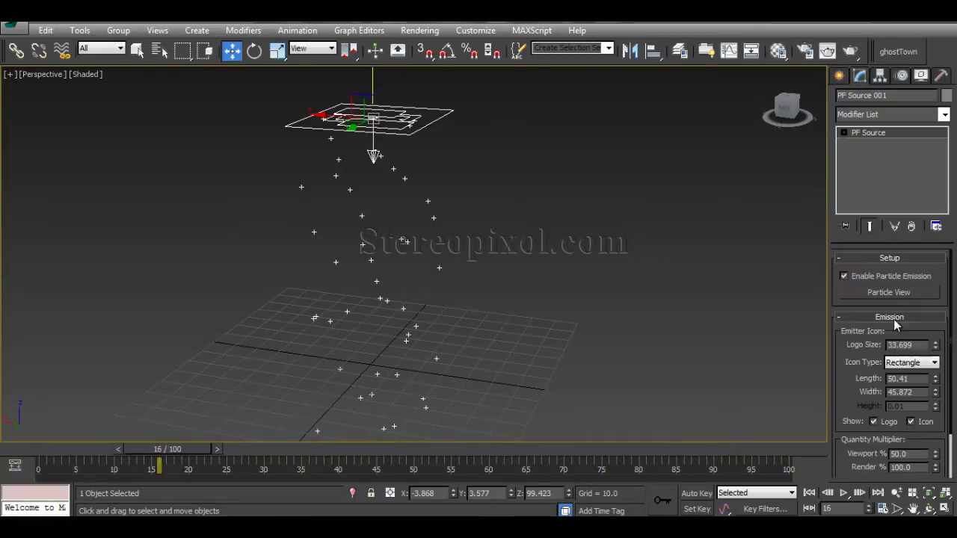
pyautogui.click(890, 293)
pyautogui.moveTo(525, 149); pyautogui.dragTo(601, 94)
pyautogui.moveTo(689, 155); pyautogui.dragTo(689, 173)
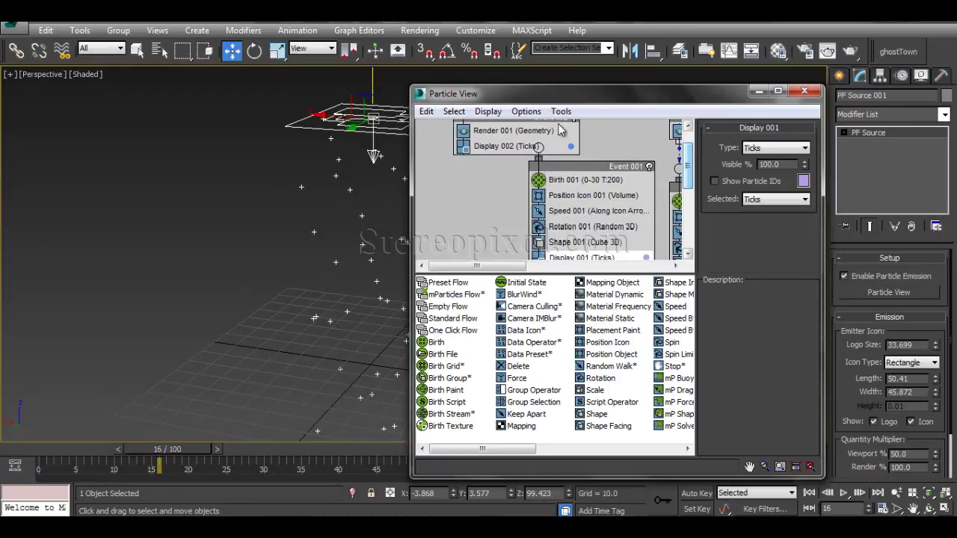
pyautogui.scroll(2, 620, 160)
pyautogui.scroll(-2, 644, 166)
pyautogui.scroll(-3, 643, 166)
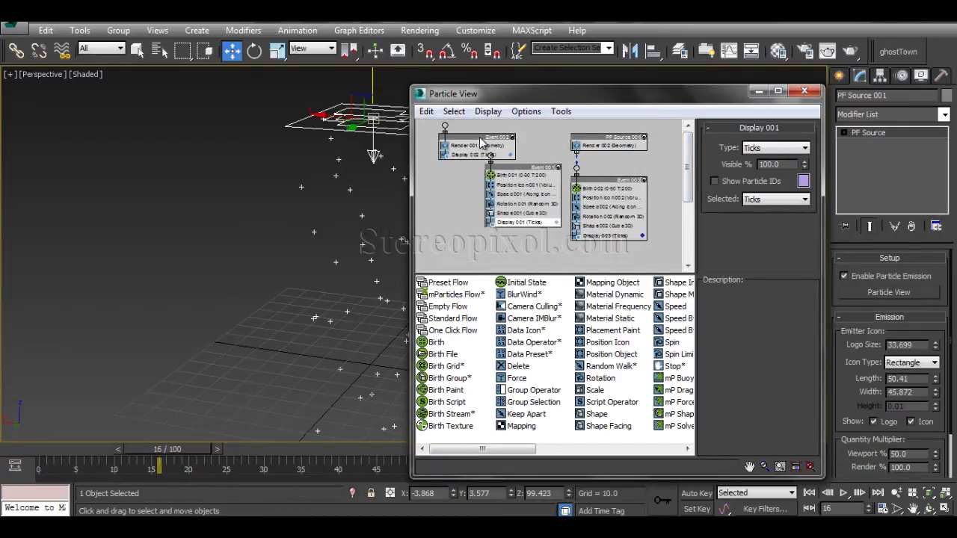
# - Delete the leftover Event 002 and Event 001 nodes
pyautogui.click(482, 142)
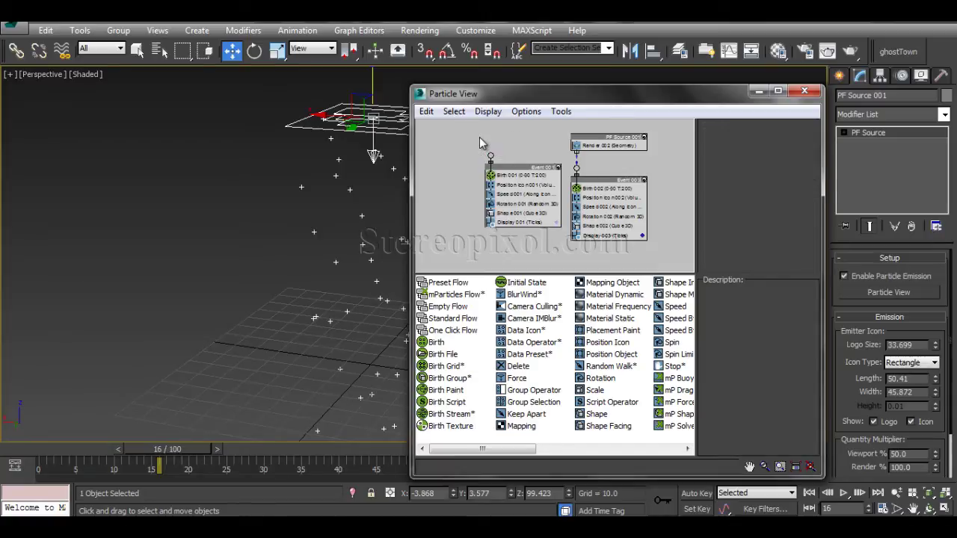
pyautogui.press('Delete')
pyautogui.click(511, 173)
pyautogui.press('Delete')
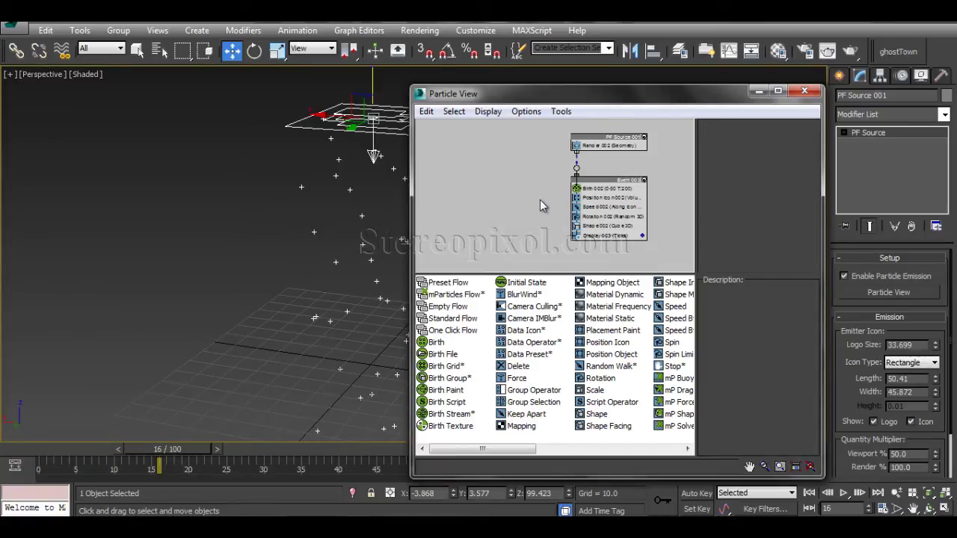
pyautogui.moveTo(537, 197); pyautogui.dragTo(472, 198, button='middle')
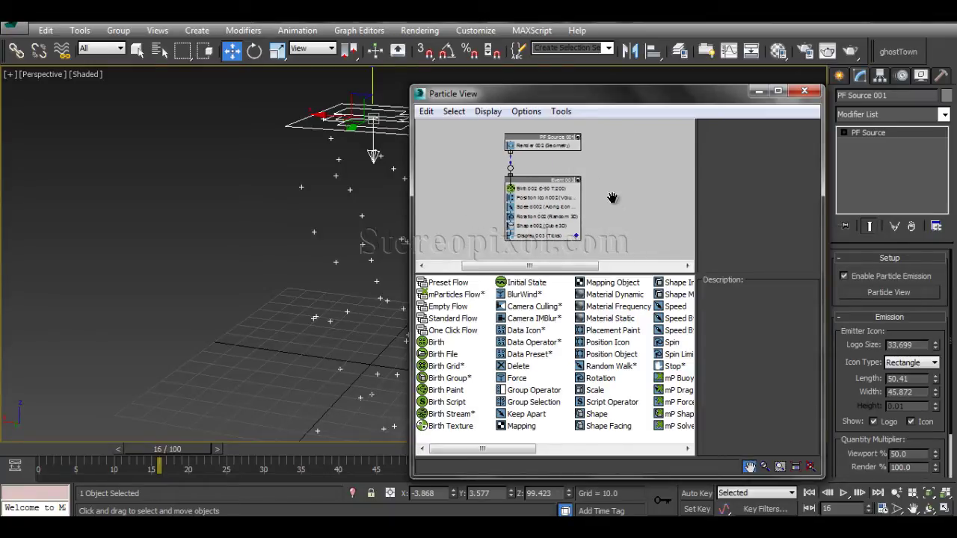
# - Inspect Event 003, the PF Source node and Display 003 operator settings
pyautogui.click(570, 181)
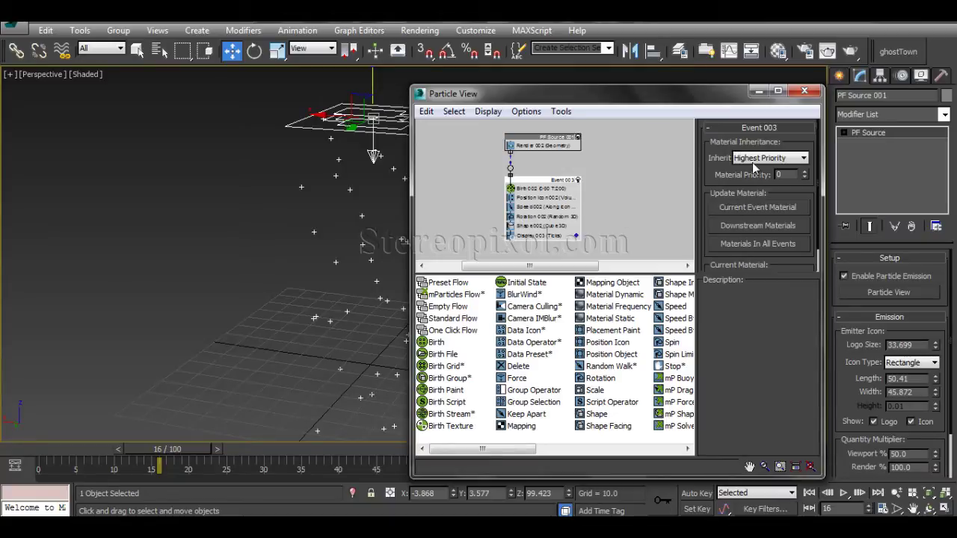
pyautogui.click(563, 139)
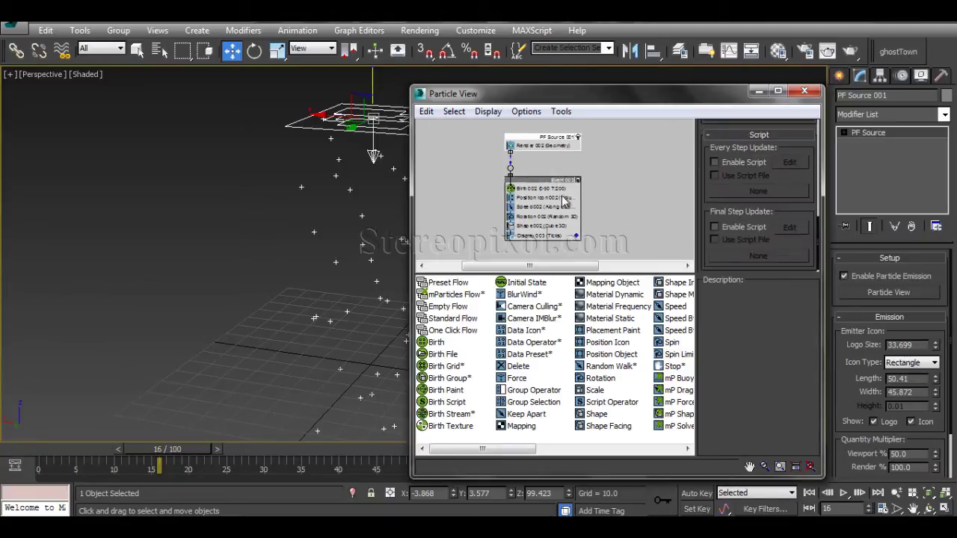
pyautogui.click(552, 237)
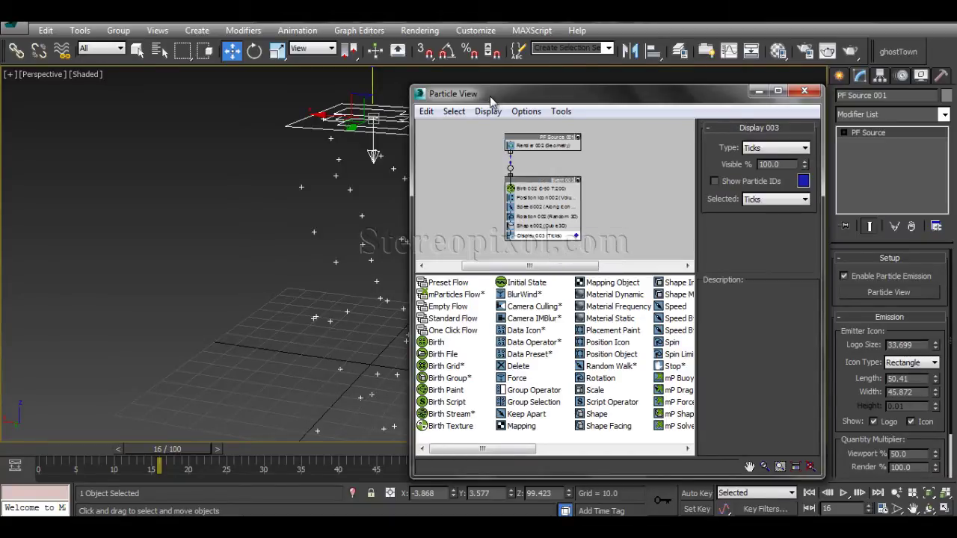
pyautogui.moveTo(495, 96); pyautogui.dragTo(538, 101)
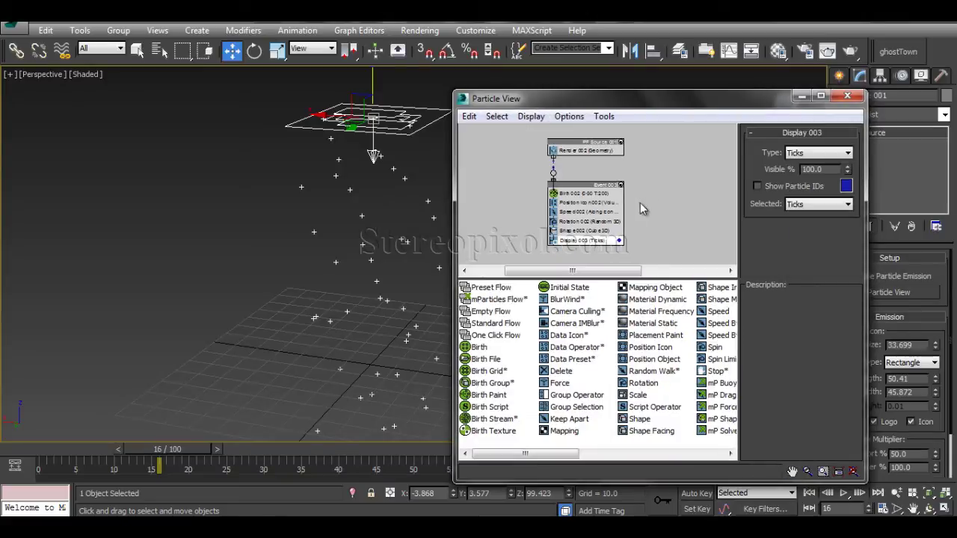
pyautogui.moveTo(612, 272); pyautogui.dragTo(613, 277)
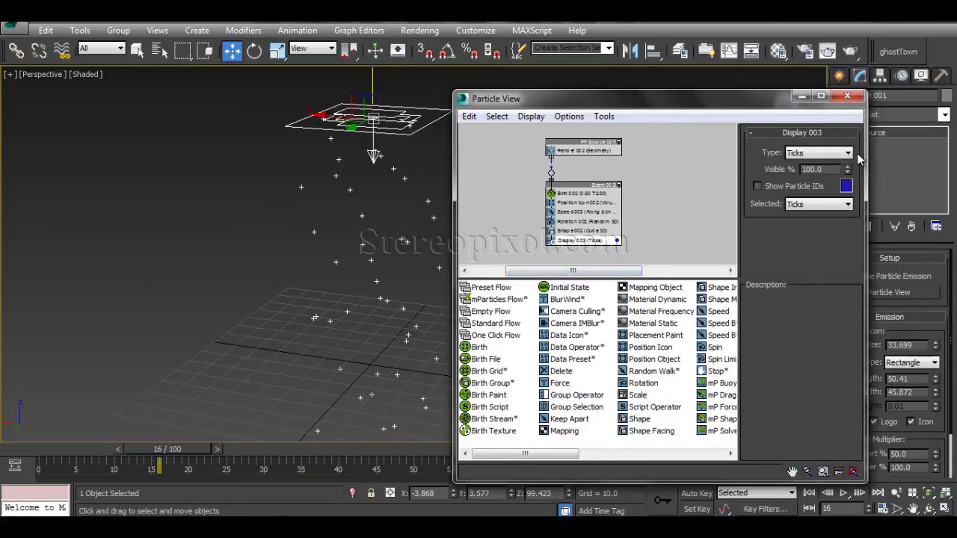
# - Set the Display 003 particle type to Geometry, after trying Circles
pyautogui.click(824, 158)
pyautogui.click(825, 159)
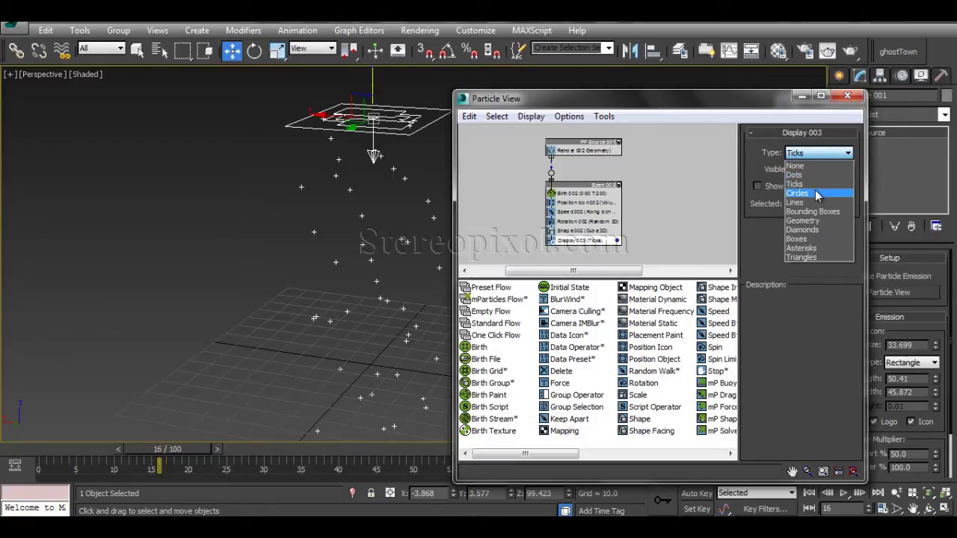
pyautogui.click(814, 193)
pyautogui.click(811, 154)
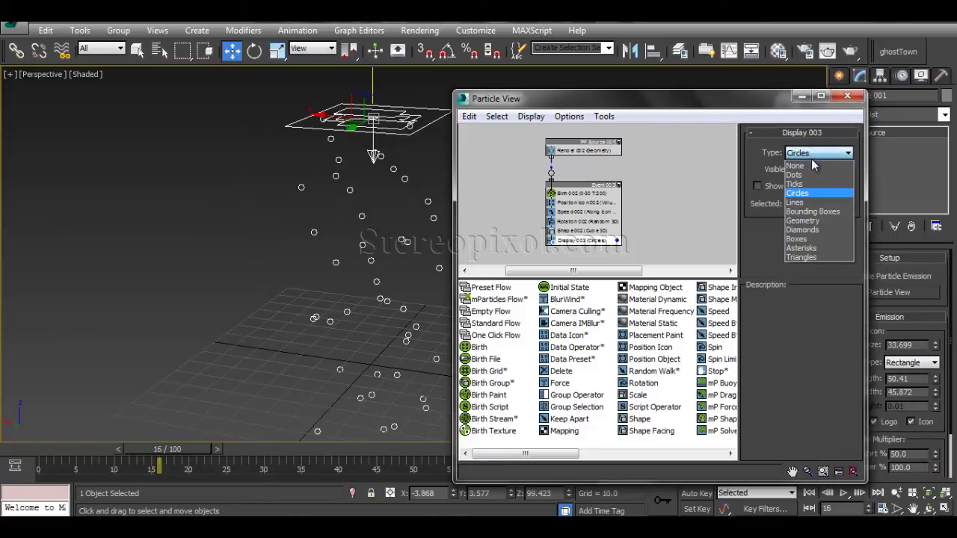
pyautogui.click(818, 224)
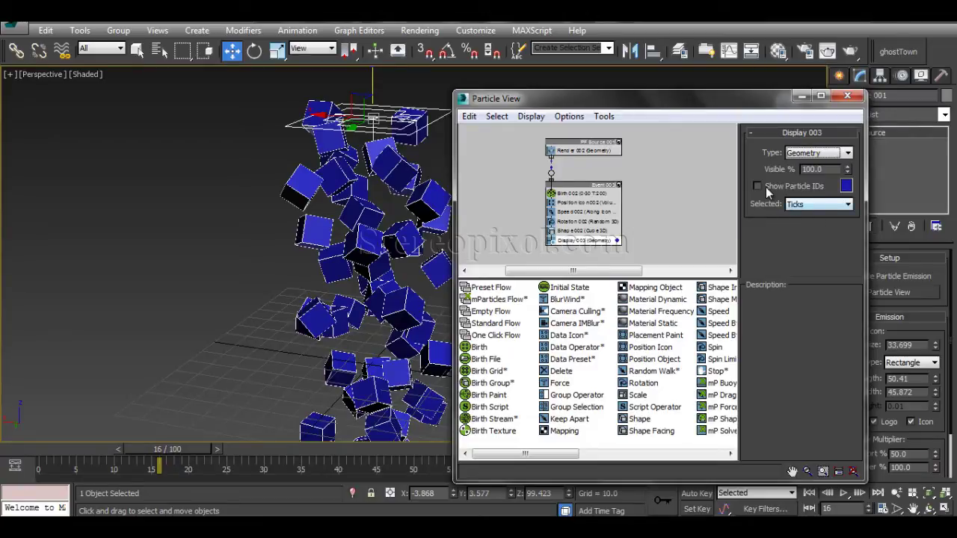
pyautogui.moveTo(532, 105)
pyautogui.mouseDown()
pyautogui.moveTo(653, 107)
pyautogui.moveTo(520, 103)
pyautogui.mouseUp()
# - Test 2D Triangle and Diamond shapes in Shape 002, then set it back to 3D Cube
pyautogui.click(574, 229)
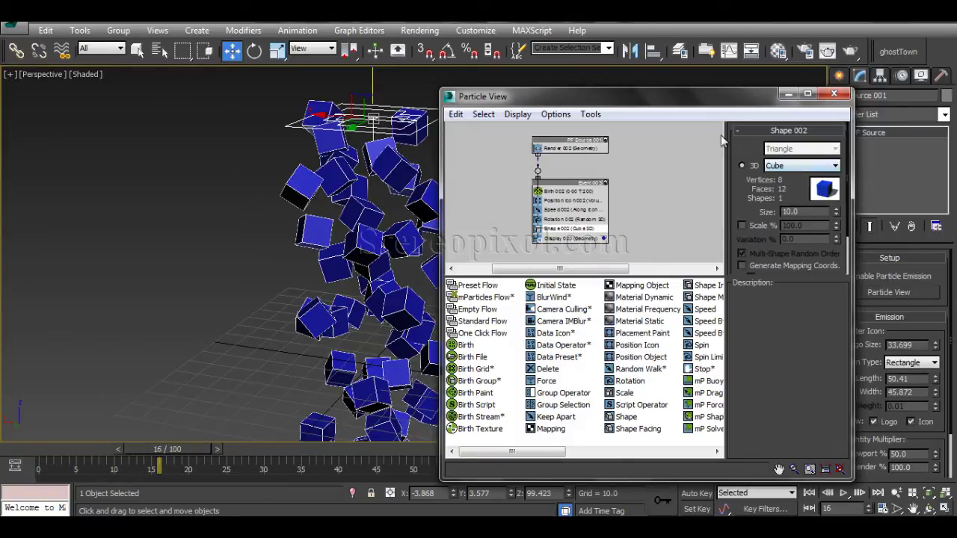
pyautogui.click(753, 151)
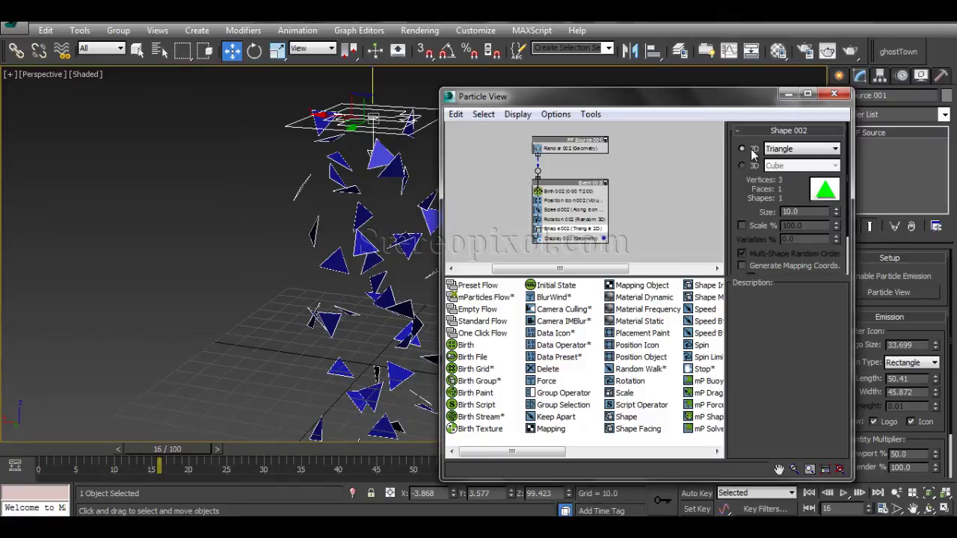
pyautogui.click(752, 165)
pyautogui.click(792, 166)
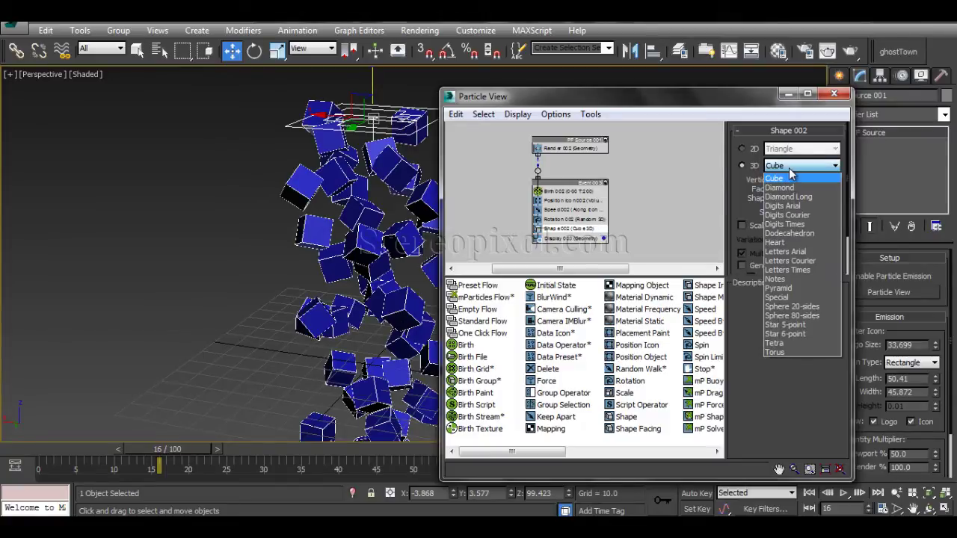
pyautogui.click(791, 188)
pyautogui.click(794, 168)
pyautogui.click(786, 182)
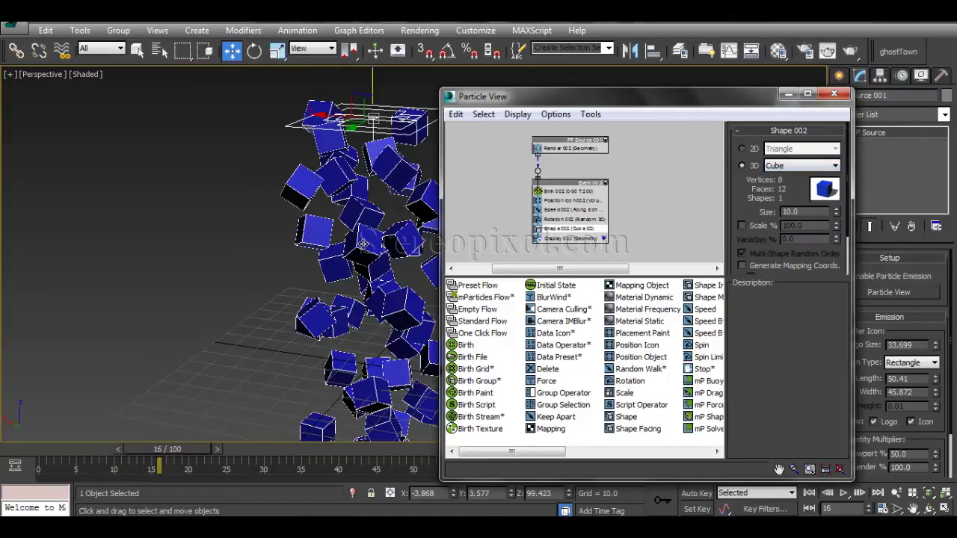
pyautogui.moveTo(702, 105); pyautogui.dragTo(542, 145)
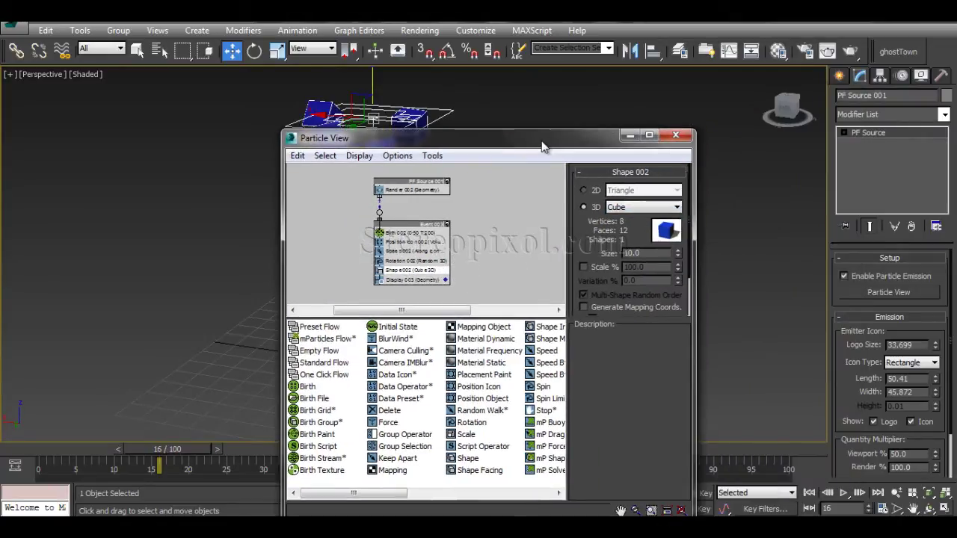
pyautogui.click(668, 140)
pyautogui.keyDown('alt'); pyautogui.moveTo(531, 193); pyautogui.dragTo(506, 202, button='middle'); pyautogui.keyUp('alt')
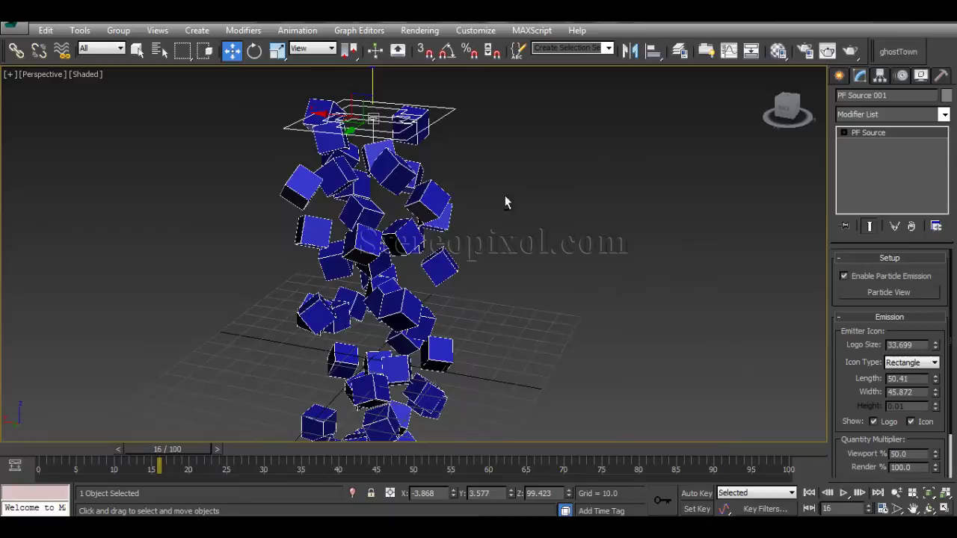
pyautogui.click(828, 51)
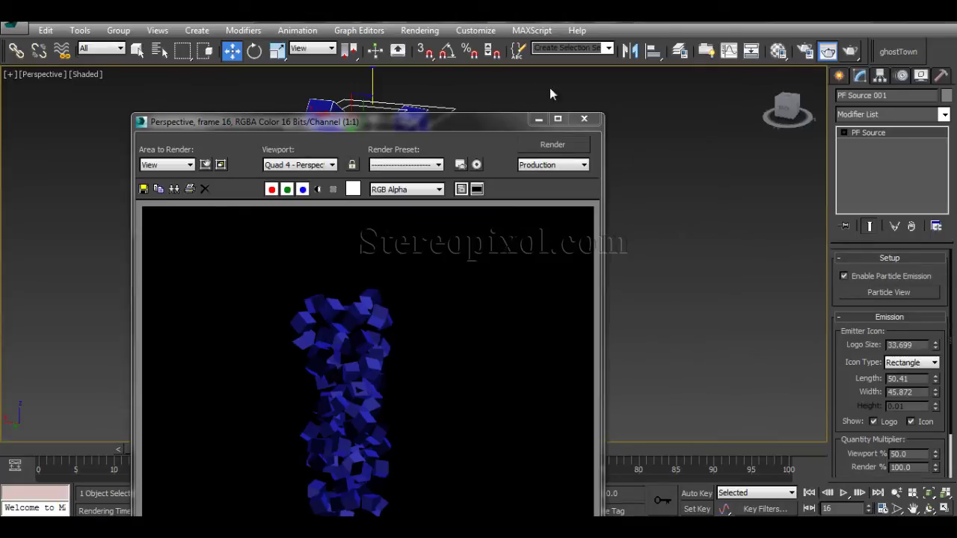
pyautogui.click(585, 120)
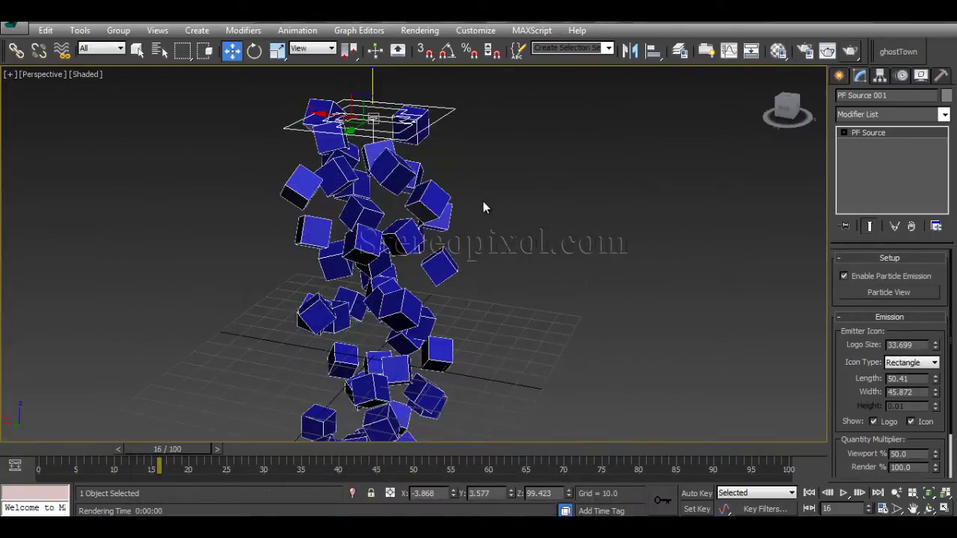
pyautogui.scroll(4, 516, 247)
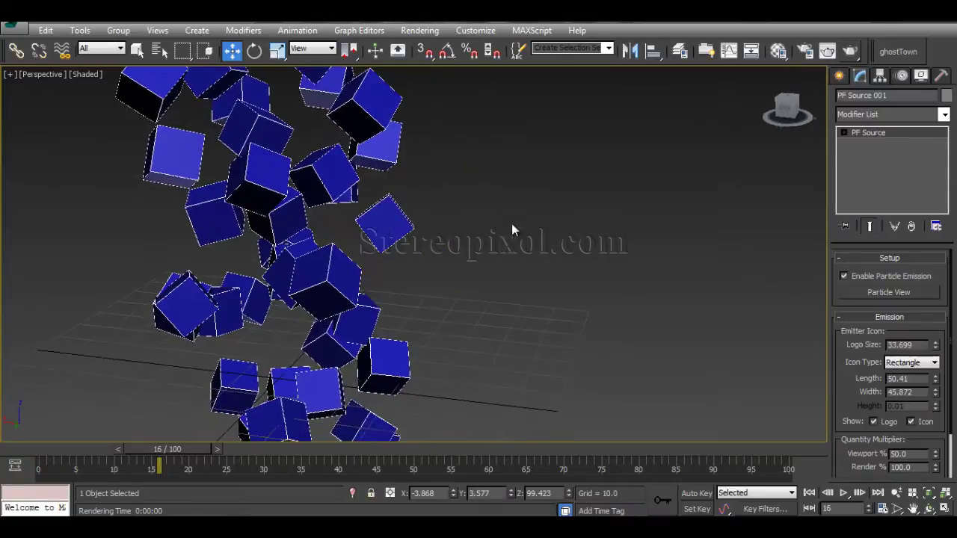
pyautogui.scroll(-6, 496, 211)
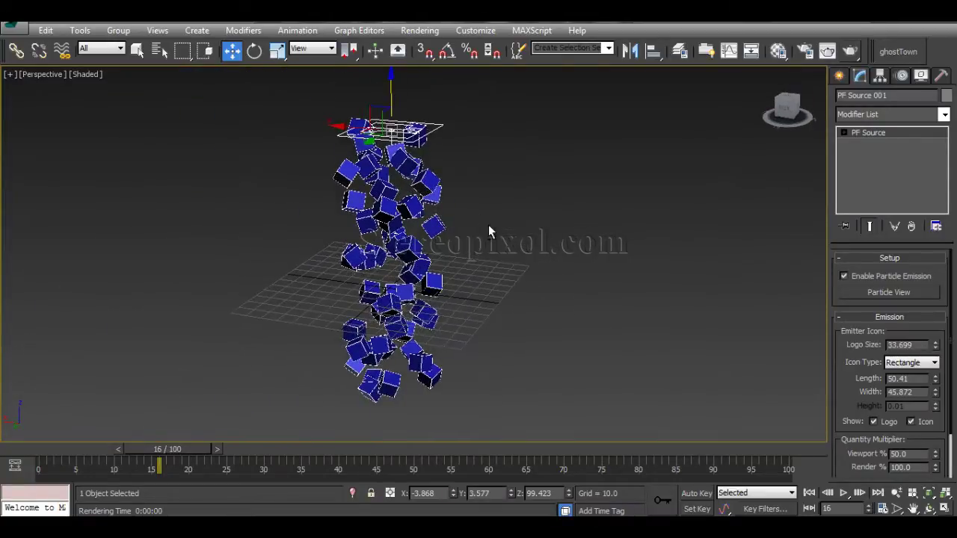
pyautogui.scroll(5, 478, 229)
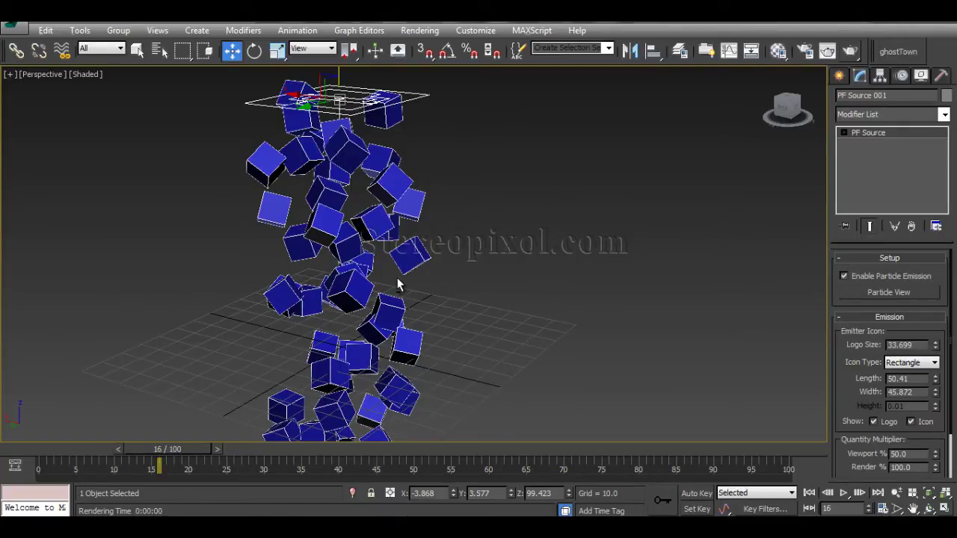
pyautogui.moveTo(397, 285); pyautogui.dragTo(475, 305, button='middle')
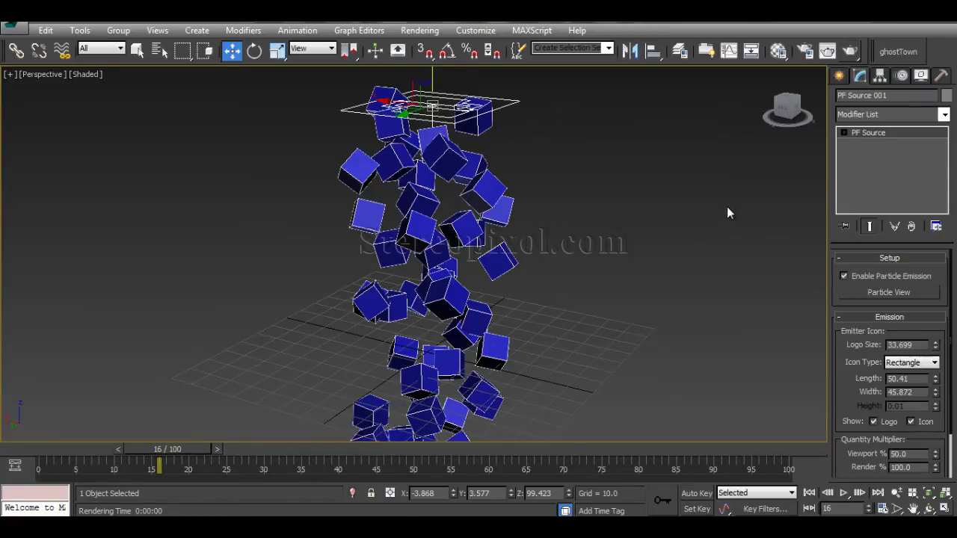
pyautogui.click(892, 115)
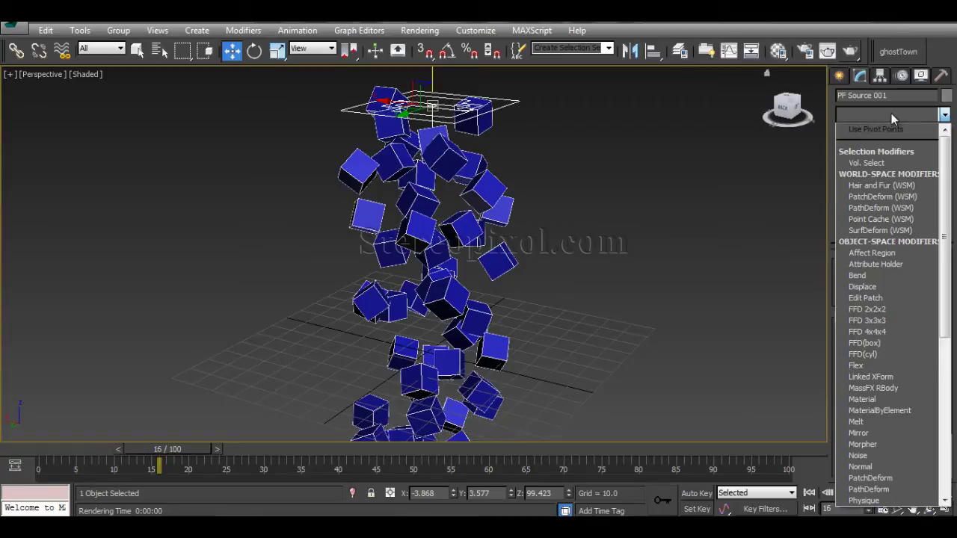
pyautogui.press('e')
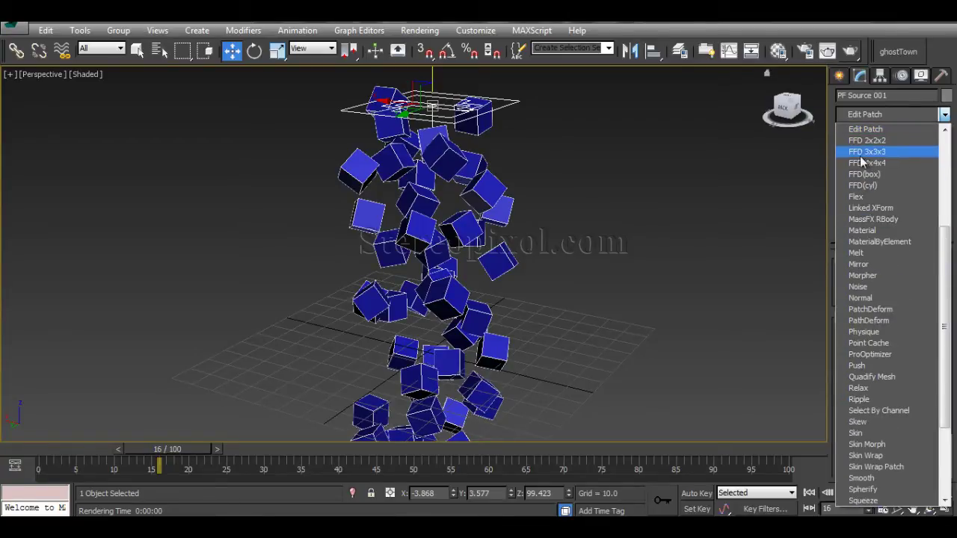
pyautogui.scroll(2, 900, 193)
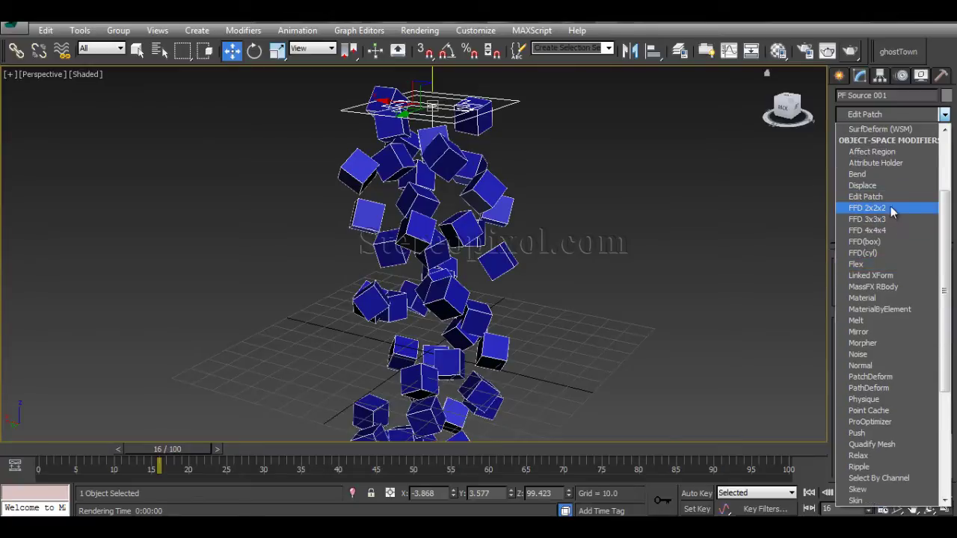
pyautogui.click(864, 200)
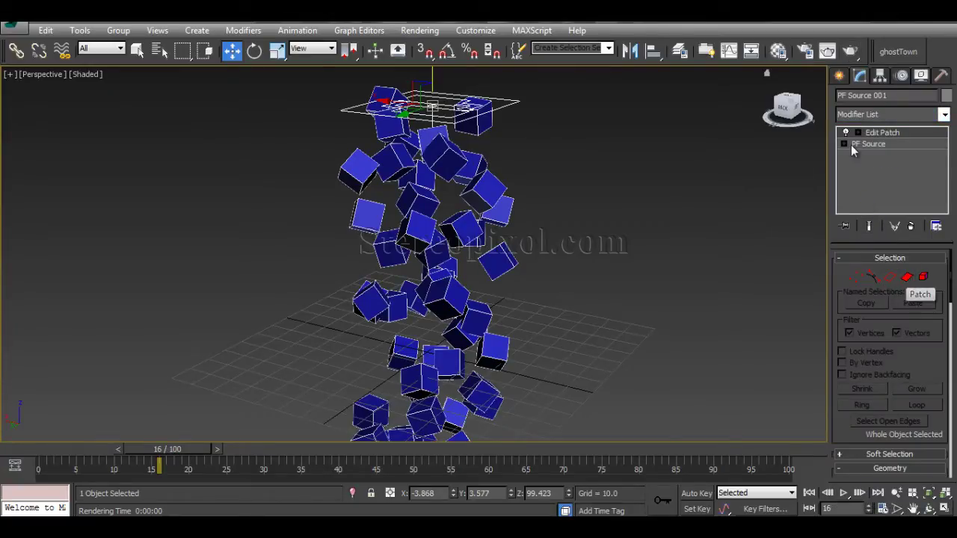
pyautogui.click(914, 227)
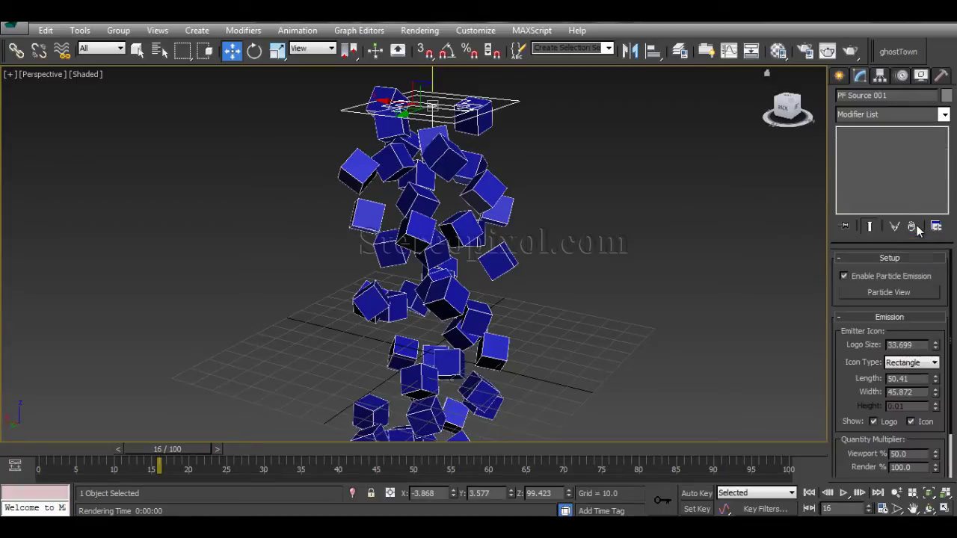
pyautogui.click(881, 114)
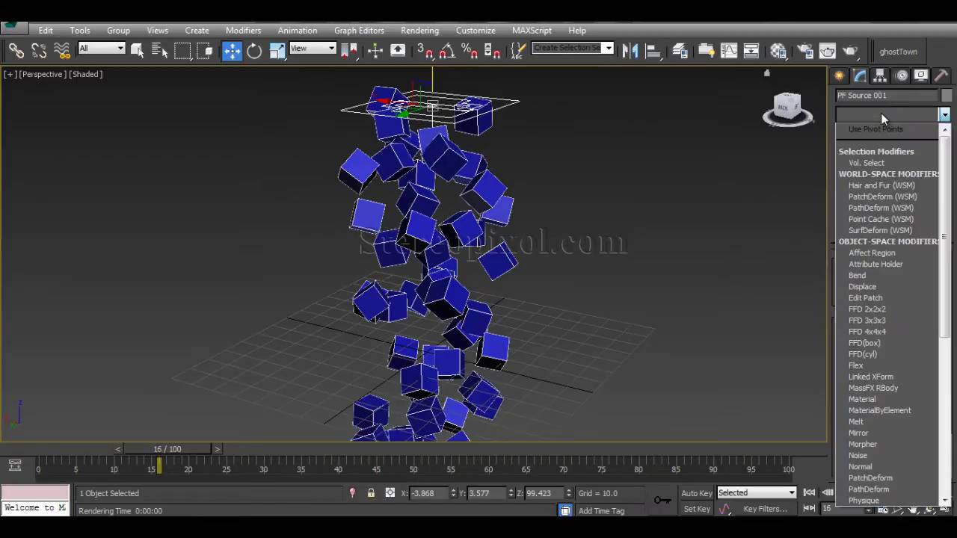
pyautogui.scroll(-3, 881, 113)
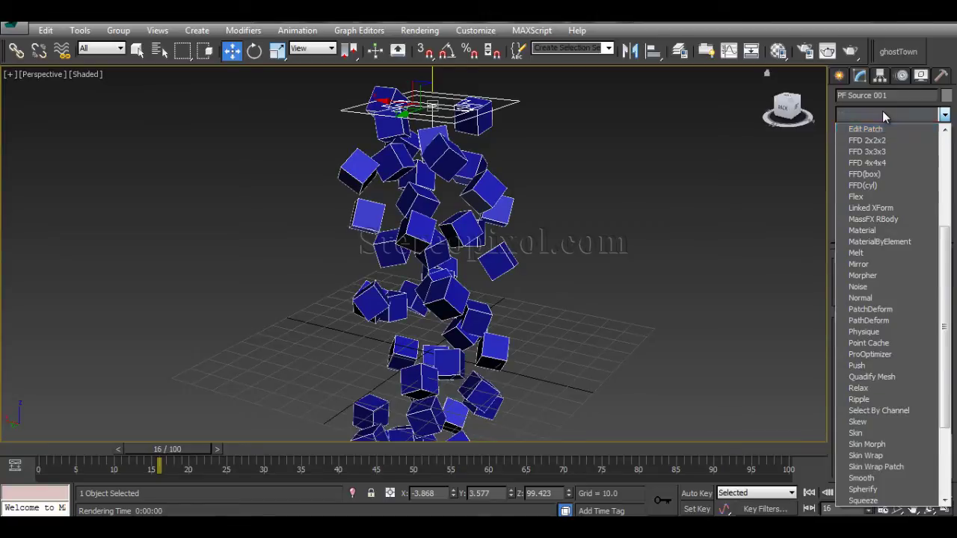
pyautogui.press('Escape')
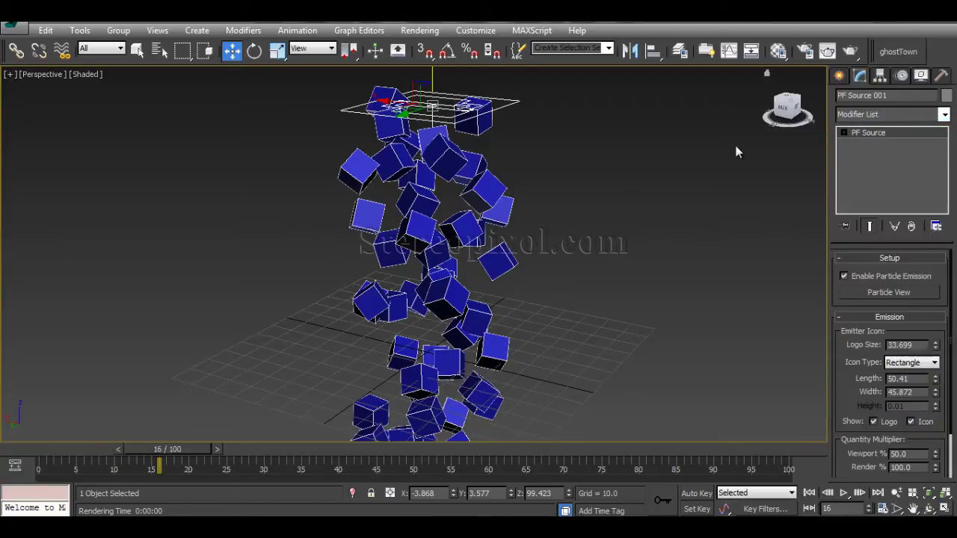
pyautogui.moveTo(629, 192); pyautogui.dragTo(536, 200, button='middle')
# - Create a Mesher compound object on the grid beside the cube column
pyautogui.click(839, 76)
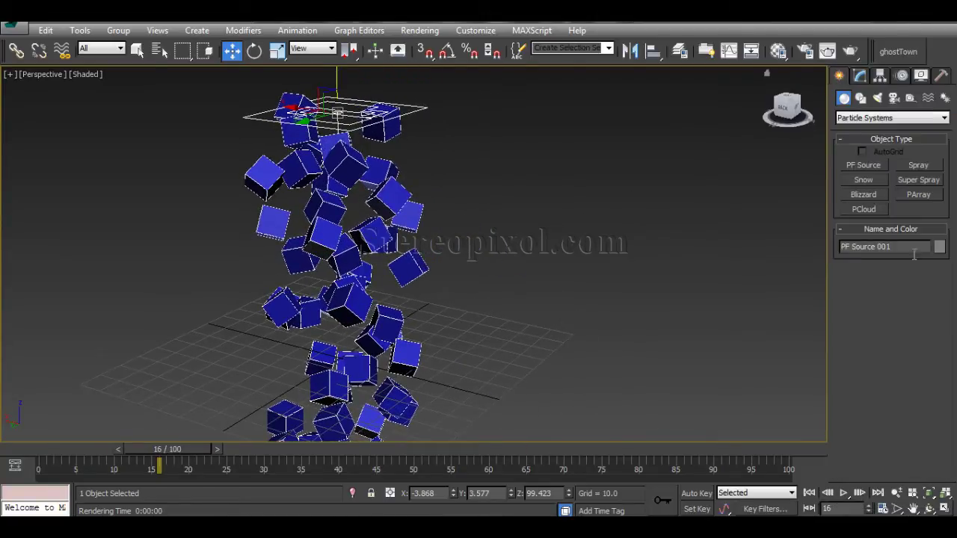
pyautogui.click(858, 118)
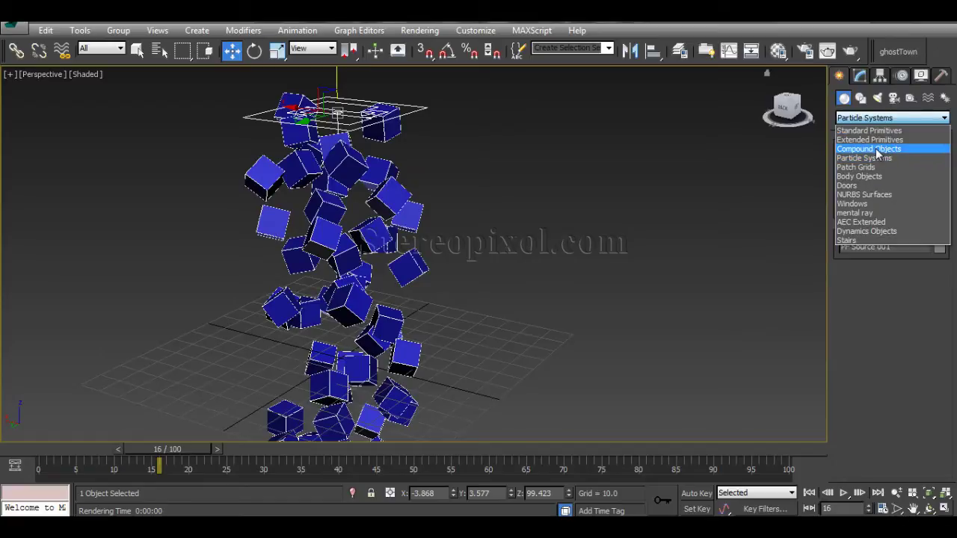
pyautogui.click(869, 149)
pyautogui.click(919, 223)
pyautogui.keyDown('alt'); pyautogui.moveTo(553, 293); pyautogui.dragTo(576, 300, button='middle'); pyautogui.keyUp('alt')
pyautogui.moveTo(557, 298); pyautogui.dragTo(568, 320)
pyautogui.press('w')
pyautogui.keyDown('alt'); pyautogui.moveTo(568, 320); pyautogui.dragTo(626, 352, button='middle'); pyautogui.keyUp('alt')
# - Show Mesher001's parameters in the Modify panel
pyautogui.click(860, 78)
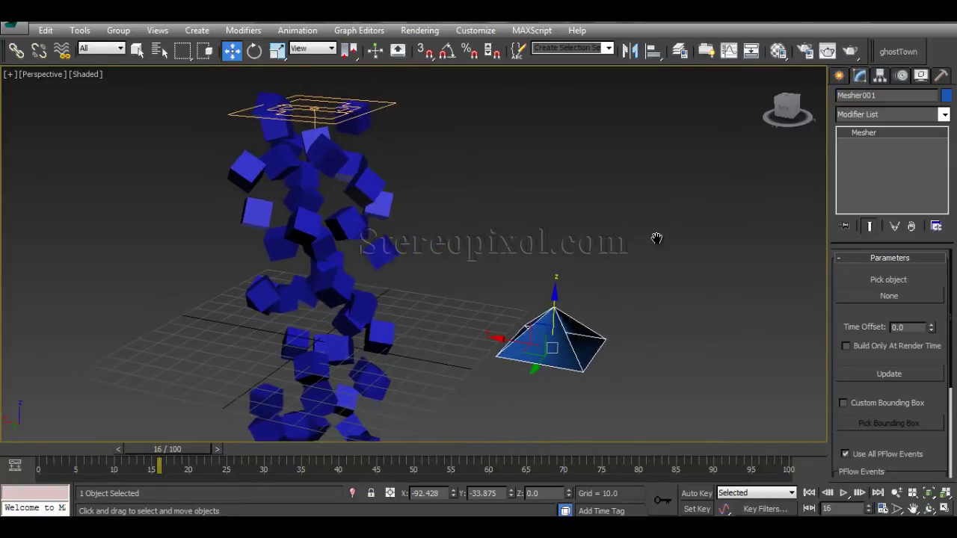
pyautogui.moveTo(657, 238); pyautogui.dragTo(658, 255, button='middle')
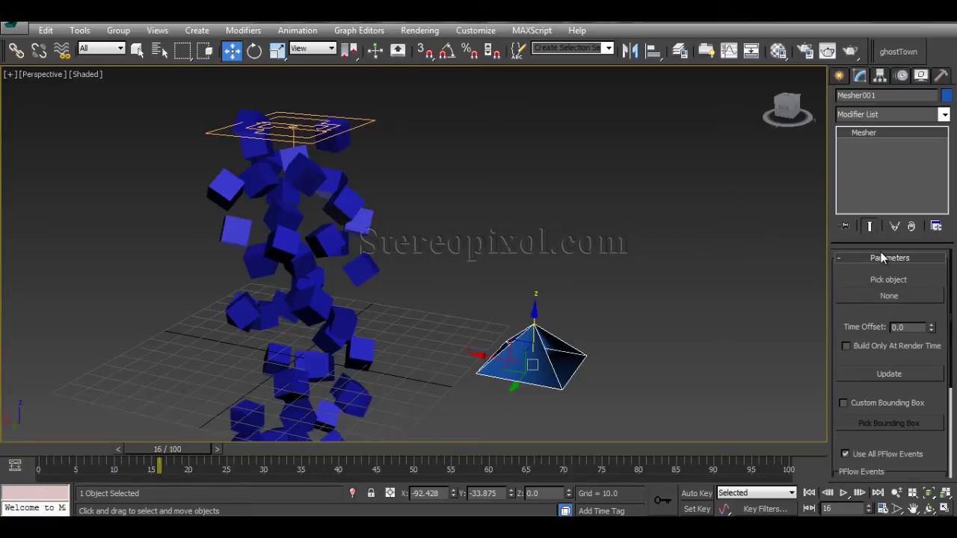
pyautogui.moveTo(888, 242); pyautogui.dragTo(888, 204)
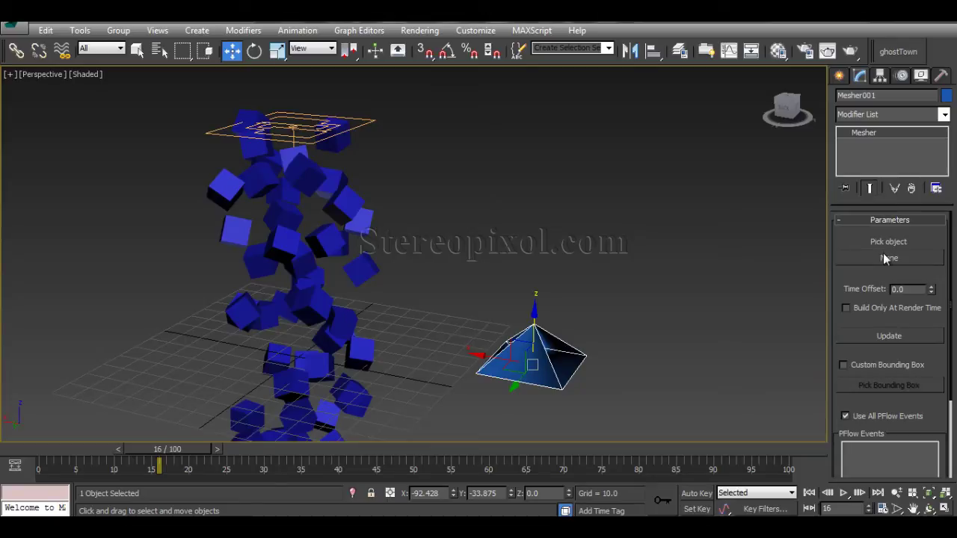
# - Pick the PF Source 001 falling cubes as Mesher001's source object
pyautogui.click(888, 258)
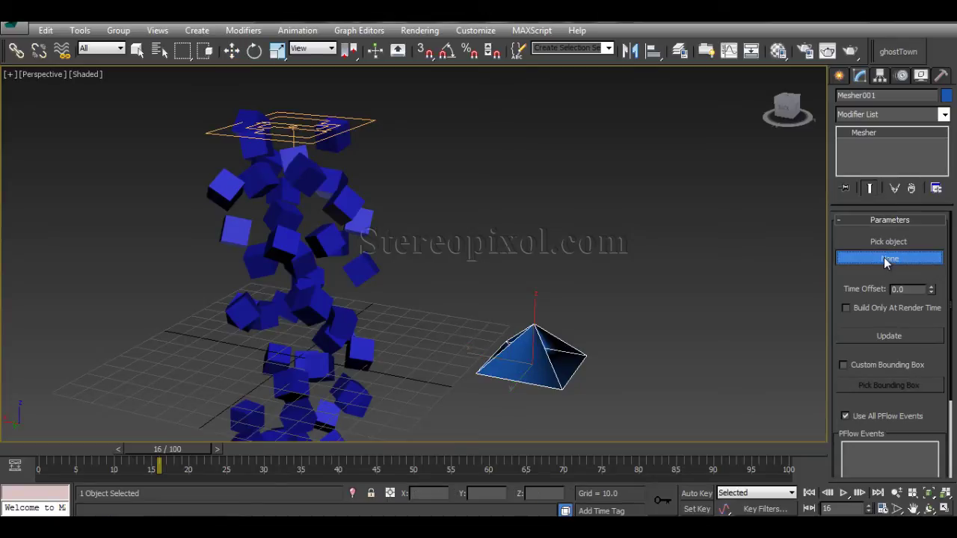
pyautogui.click(343, 210)
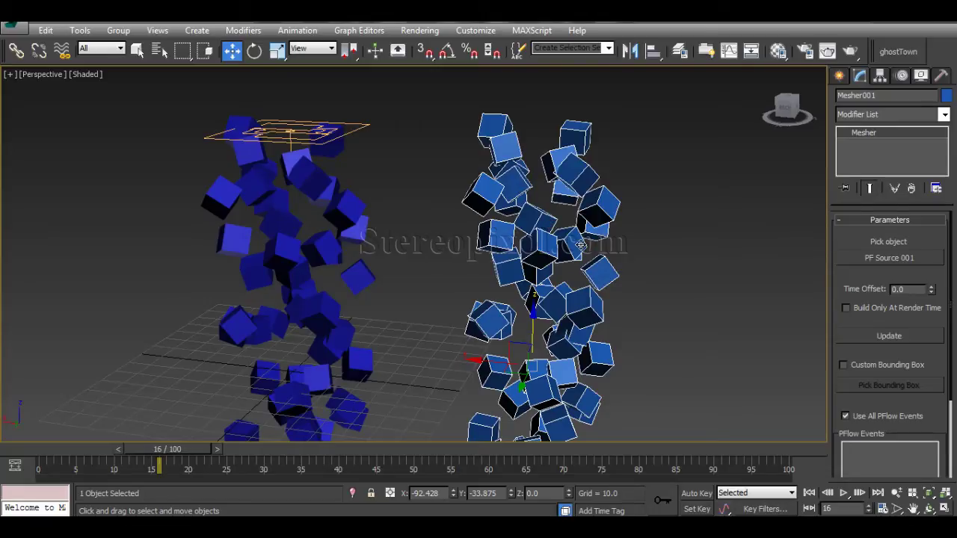
# - Add an Edit Poly modifier to Mesher001 and check its Vertex and Edge levels
pyautogui.click(895, 114)
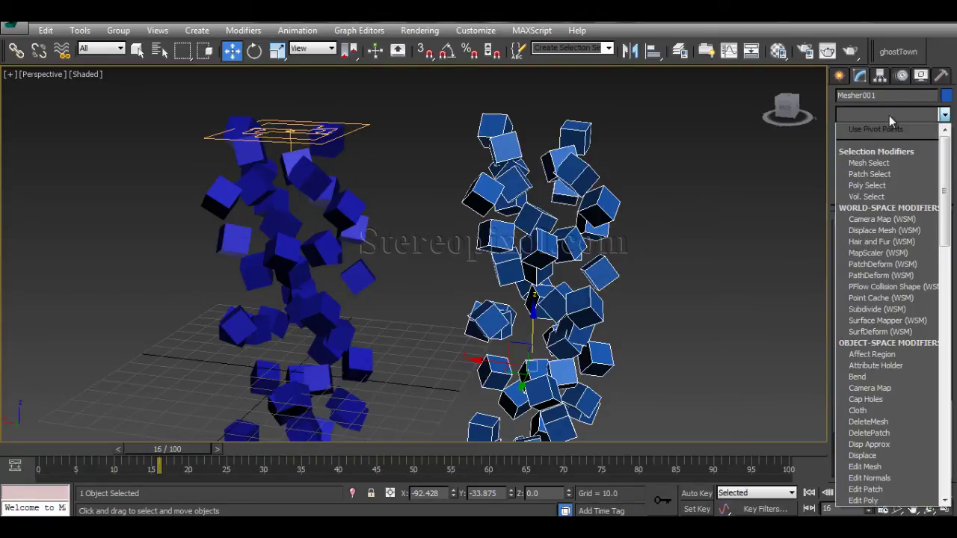
pyautogui.press('e')
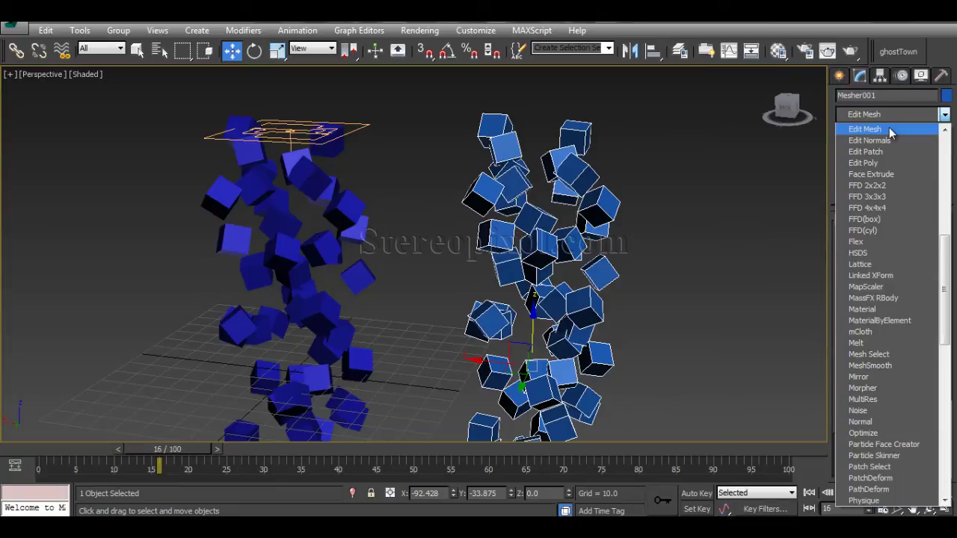
pyautogui.click(868, 164)
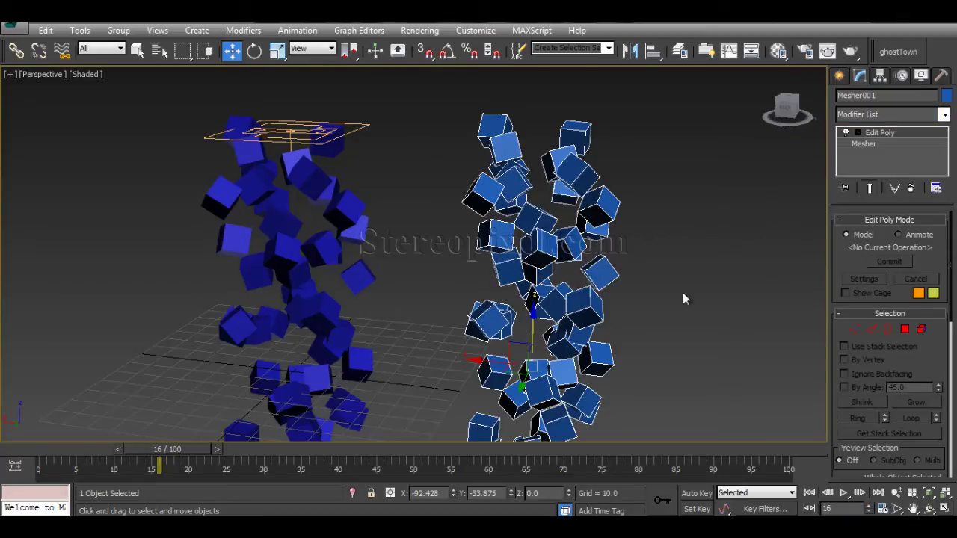
pyautogui.click(854, 329)
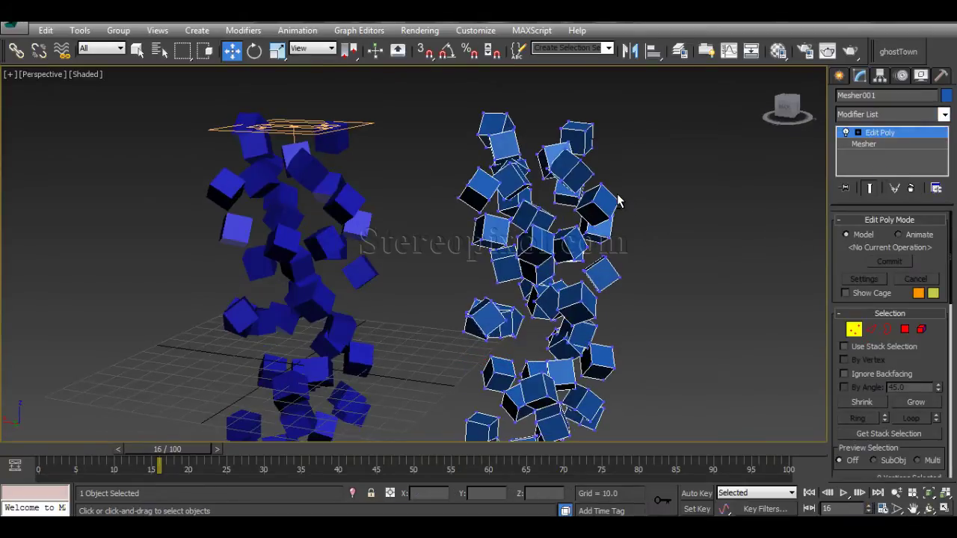
pyautogui.click(871, 330)
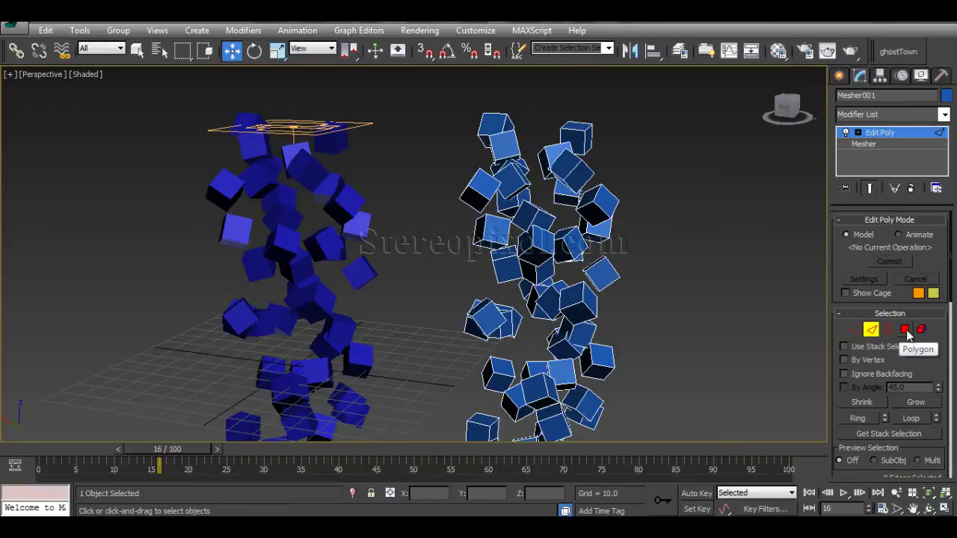
pyautogui.click(871, 330)
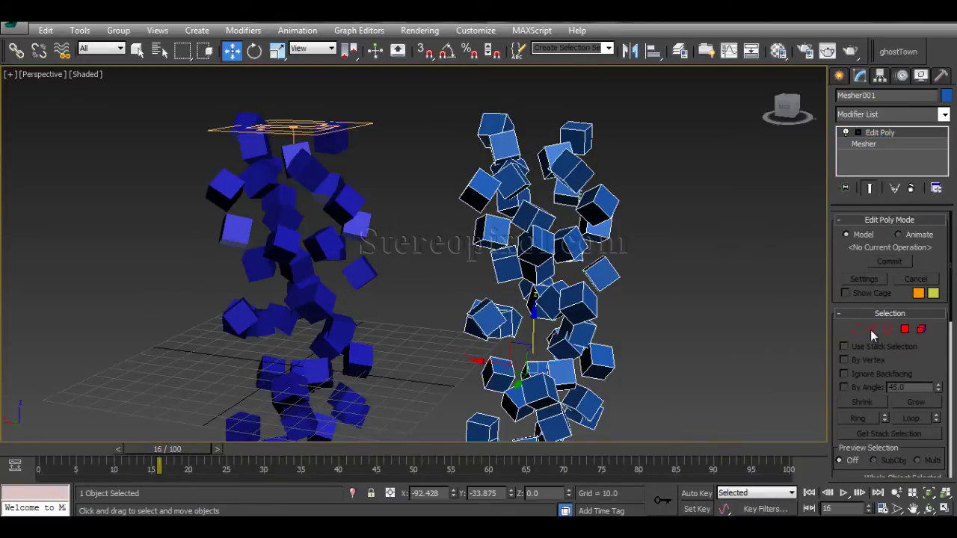
pyautogui.moveTo(567, 247); pyautogui.dragTo(570, 296, button='middle')
pyautogui.scroll(-4, 583, 299)
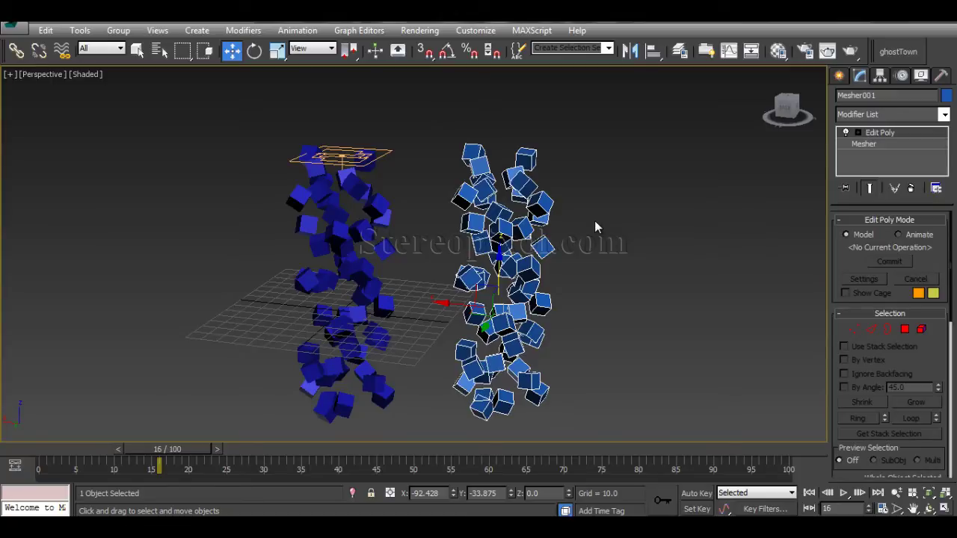
# - Convert Mesher001 to an Editable Poly from its right-click quad menu
pyautogui.moveTo(170, 456)
pyautogui.mouseDown()
pyautogui.moveTo(7, 452)
pyautogui.moveTo(376, 457)
pyautogui.moveTo(44, 448)
pyautogui.moveTo(178, 449)
pyautogui.mouseUp()
pyautogui.press('w')
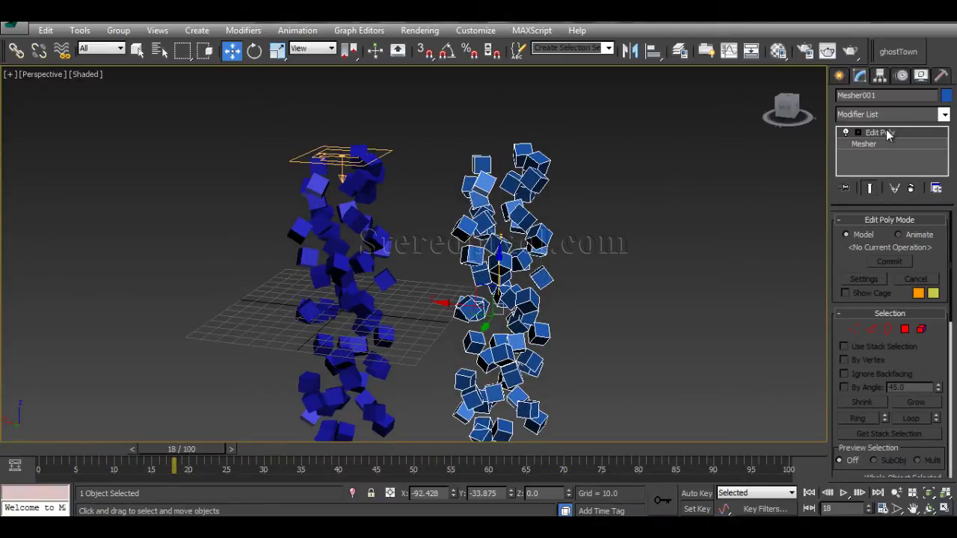
pyautogui.rightClick(511, 250)
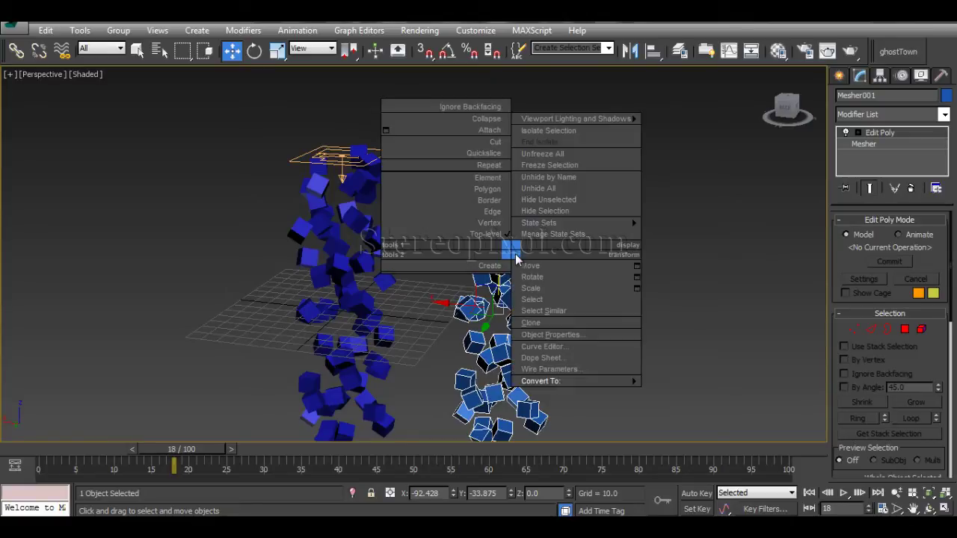
pyautogui.moveTo(590, 382)
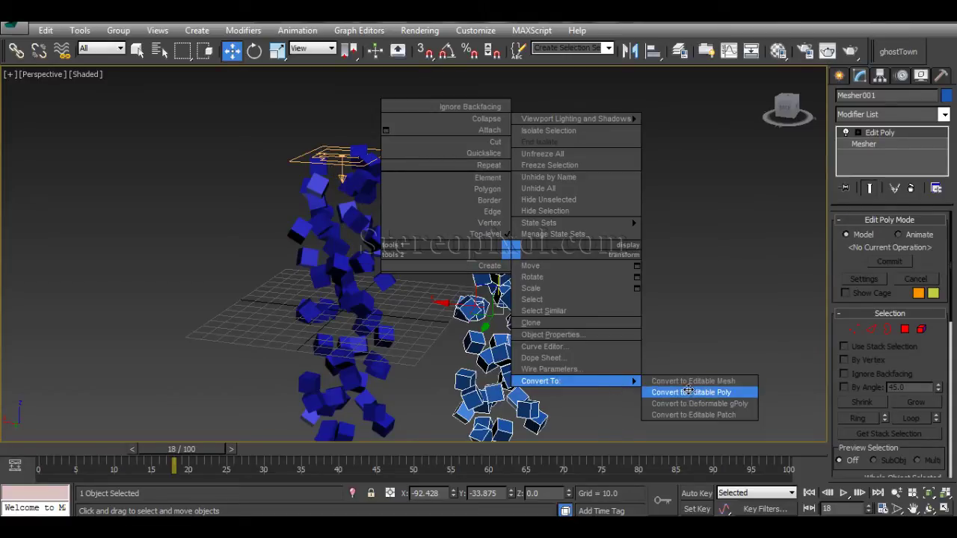
pyautogui.click(690, 393)
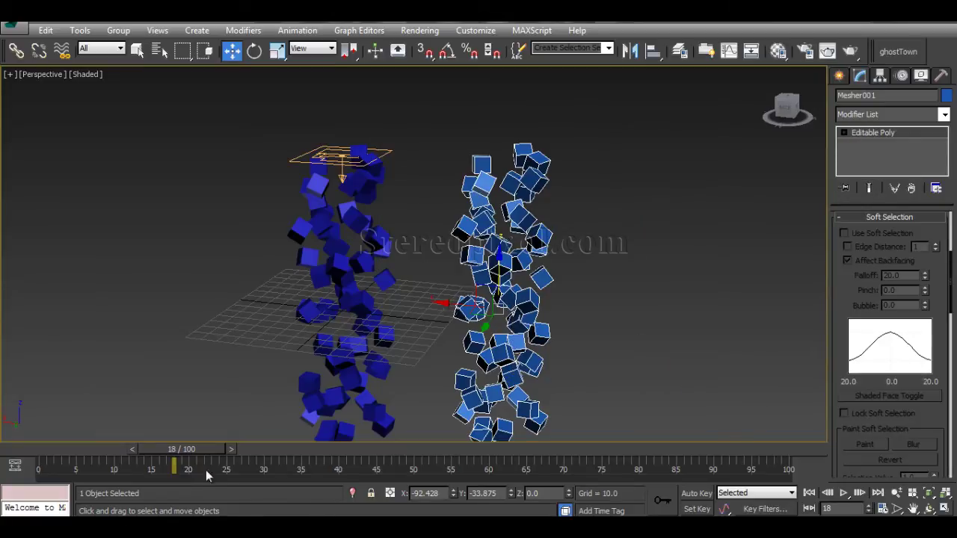
# - Undo the Editable Poly conversion, go to frame 18, and select PF Source 001
pyautogui.moveTo(180, 449); pyautogui.dragTo(264, 449)
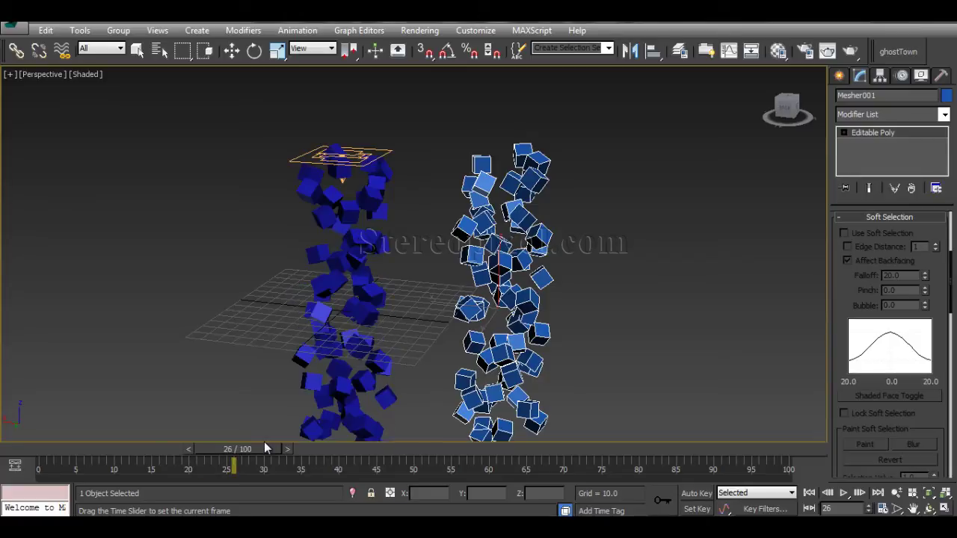
pyautogui.press('w')
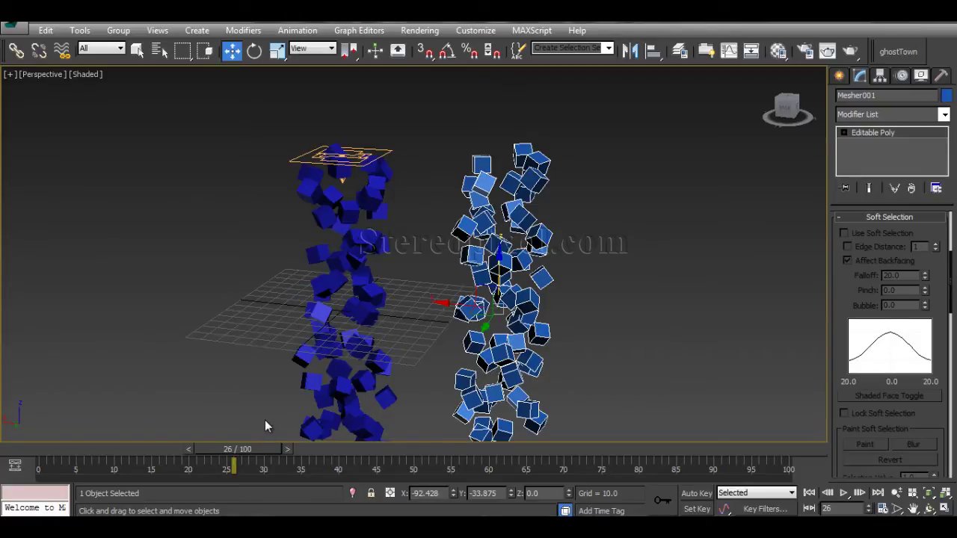
pyautogui.hotkey('ctrl', 'z')
pyautogui.hotkey('ctrl', 'z')
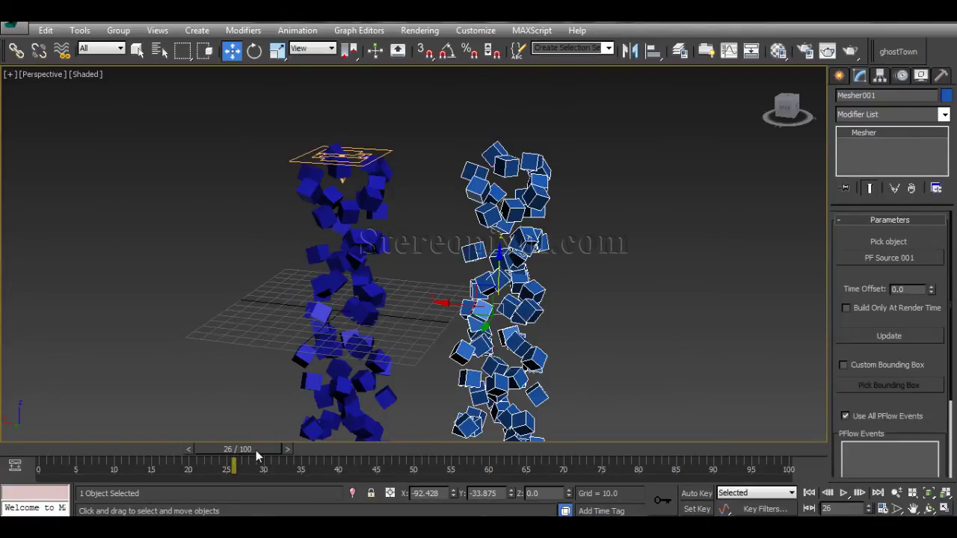
pyautogui.moveTo(251, 455); pyautogui.dragTo(204, 438)
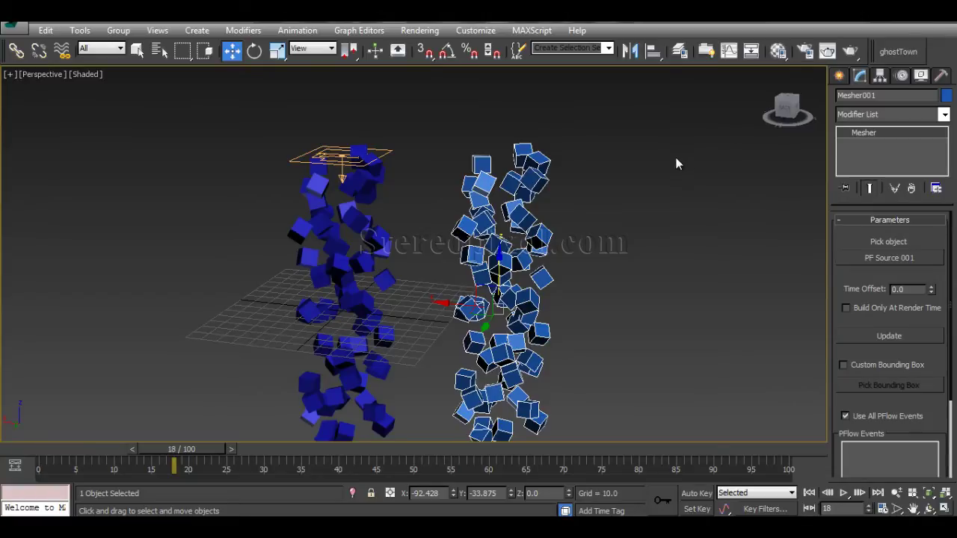
pyautogui.click(346, 164)
# - Delete PF Source 001, undo it, then compare the emitter's and Mesher001's settings
pyautogui.press('Delete')
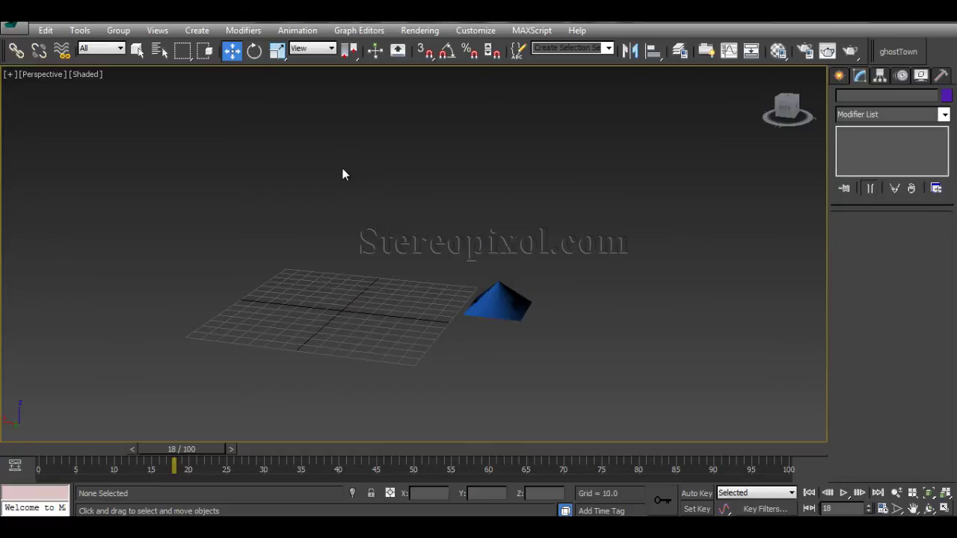
pyautogui.hotkey('ctrl', 'z')
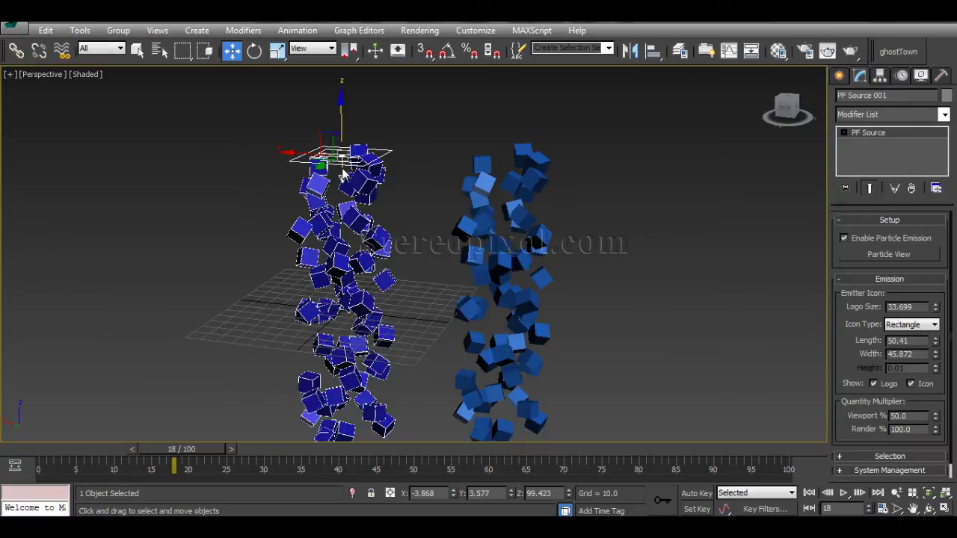
pyautogui.click(509, 296)
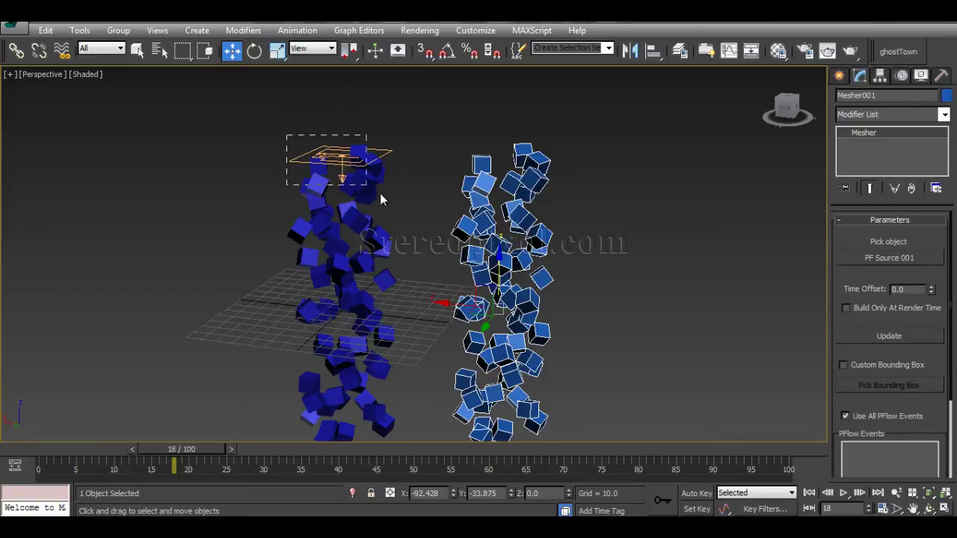
pyautogui.click(389, 153)
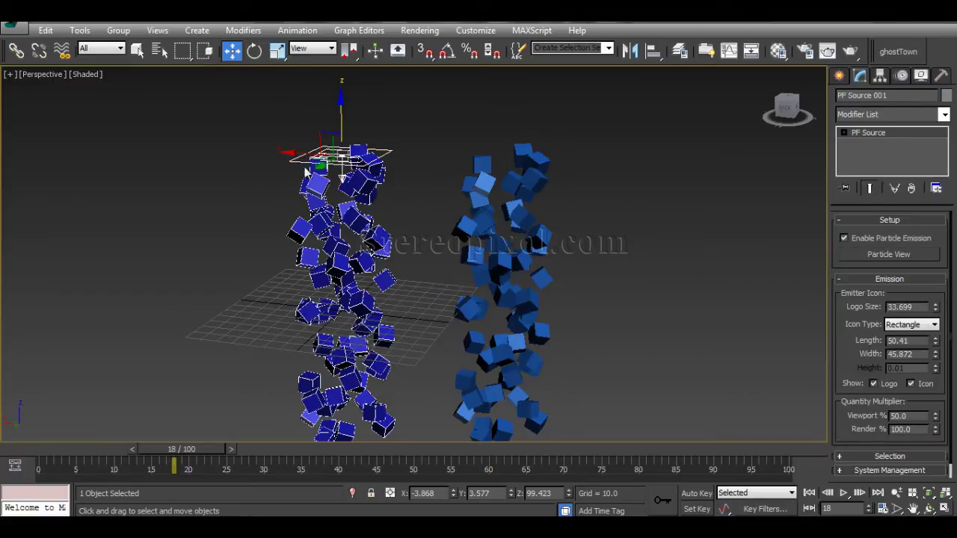
pyautogui.click(538, 280)
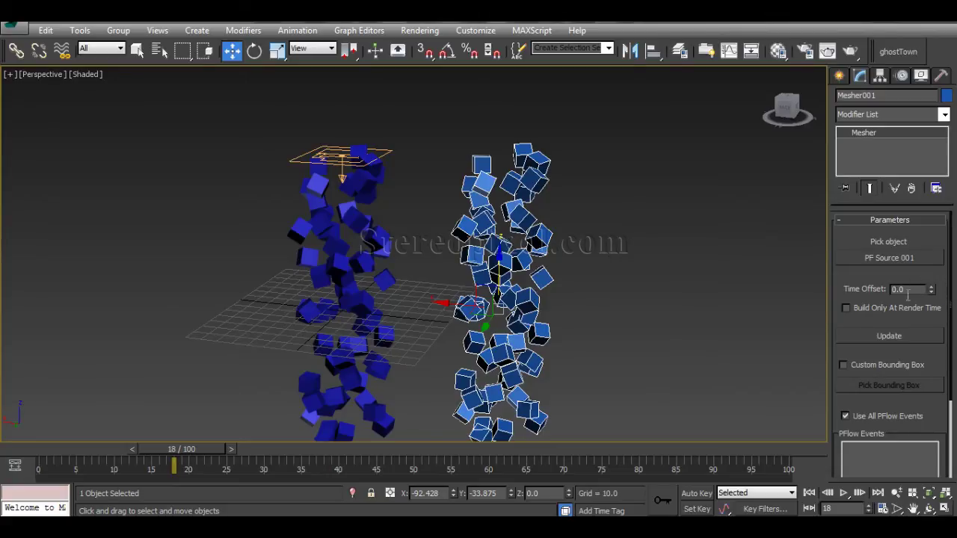
# - Test Build Only At Render Time with a frame-32 render, then enable Custom Bounding Box
pyautogui.click(846, 308)
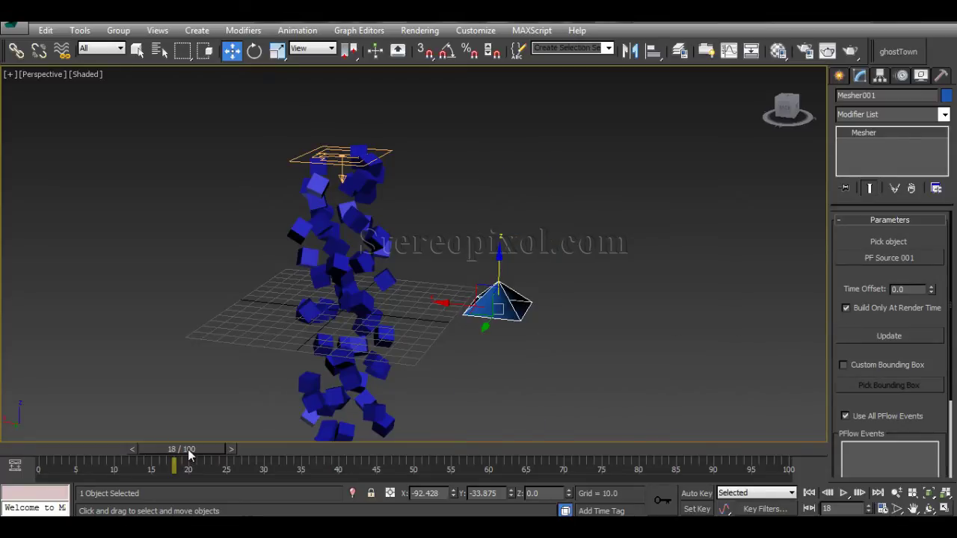
pyautogui.moveTo(182, 449); pyautogui.dragTo(279, 451)
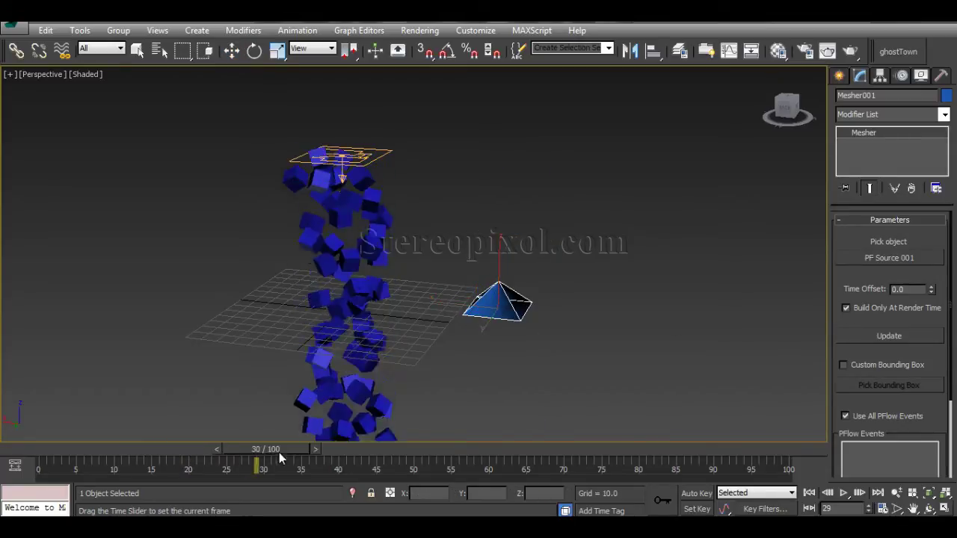
pyautogui.click(850, 52)
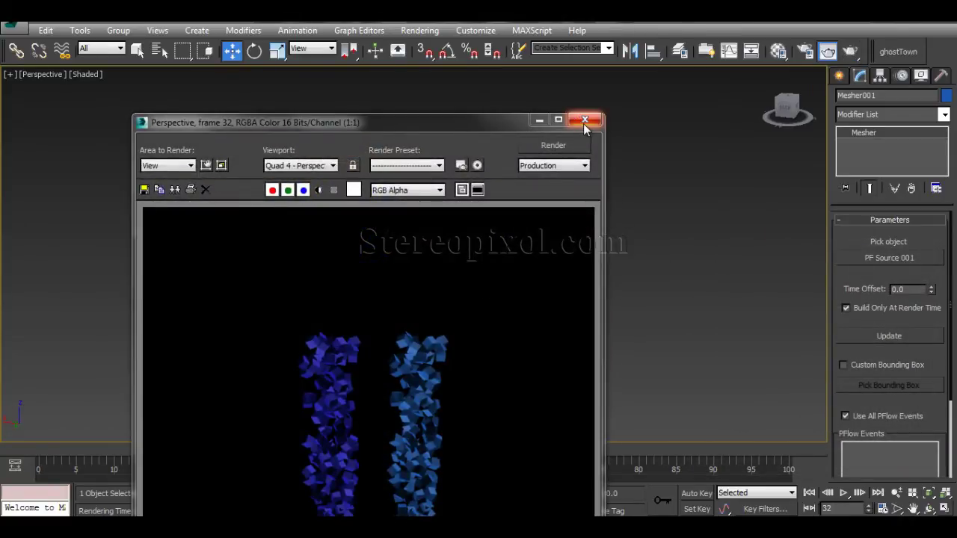
pyautogui.click(585, 120)
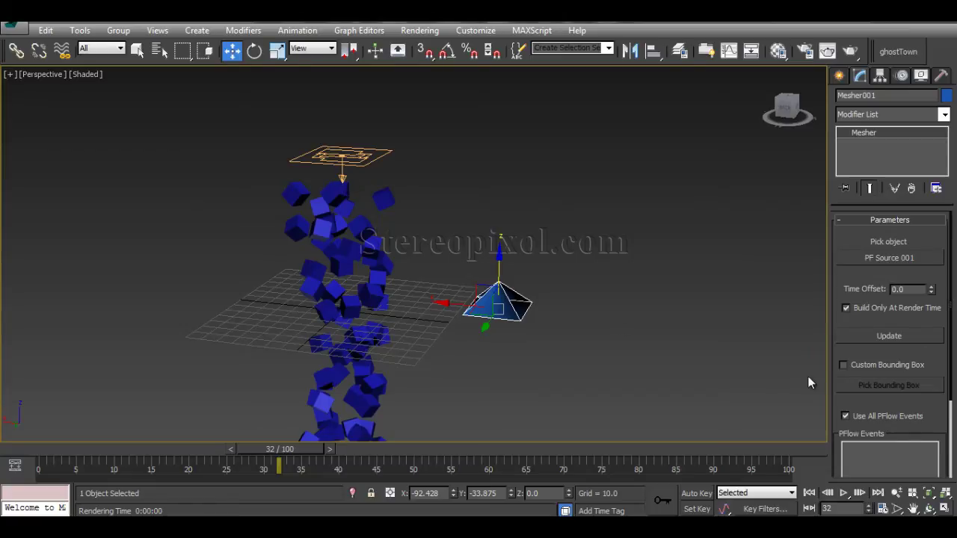
pyautogui.click(897, 307)
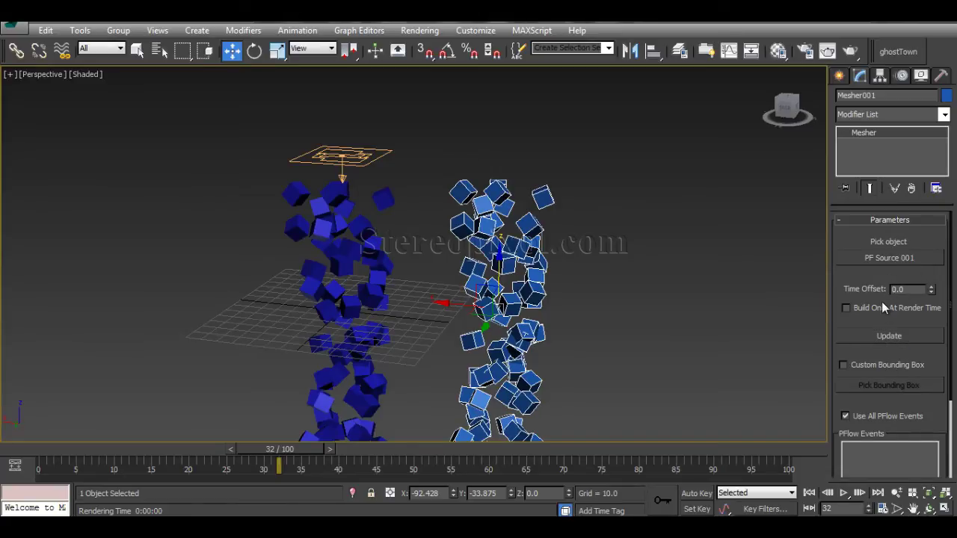
pyautogui.click(850, 364)
# - Bring up Mesher001's PFlow Events Add picker listing PF Source 001 and its Event 003
pyautogui.moveTo(882, 344); pyautogui.dragTo(885, 286)
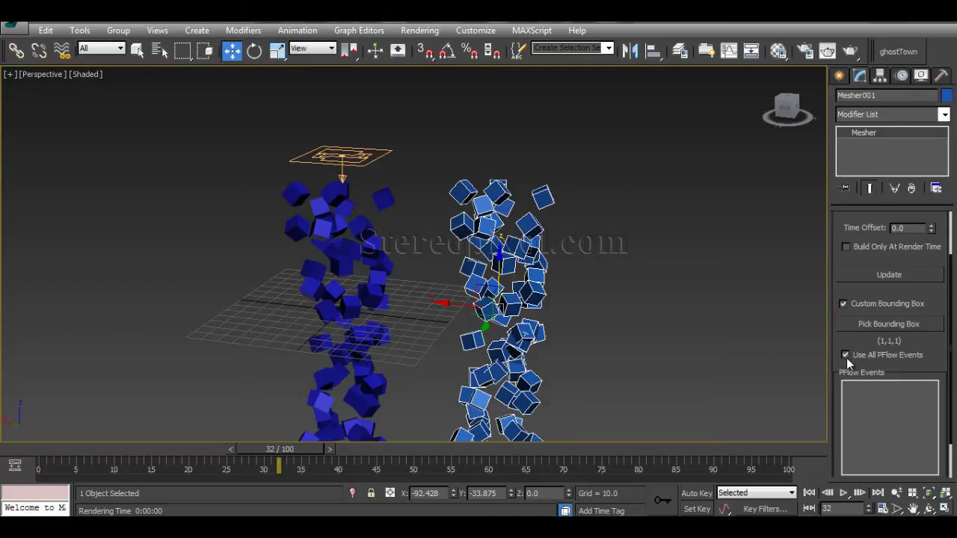
pyautogui.moveTo(838, 365); pyautogui.dragTo(829, 299)
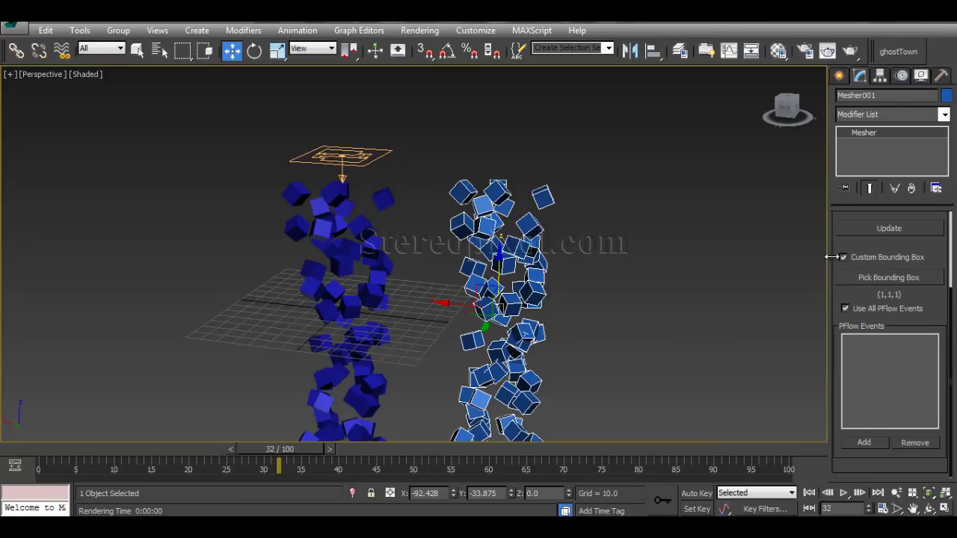
pyautogui.click(864, 443)
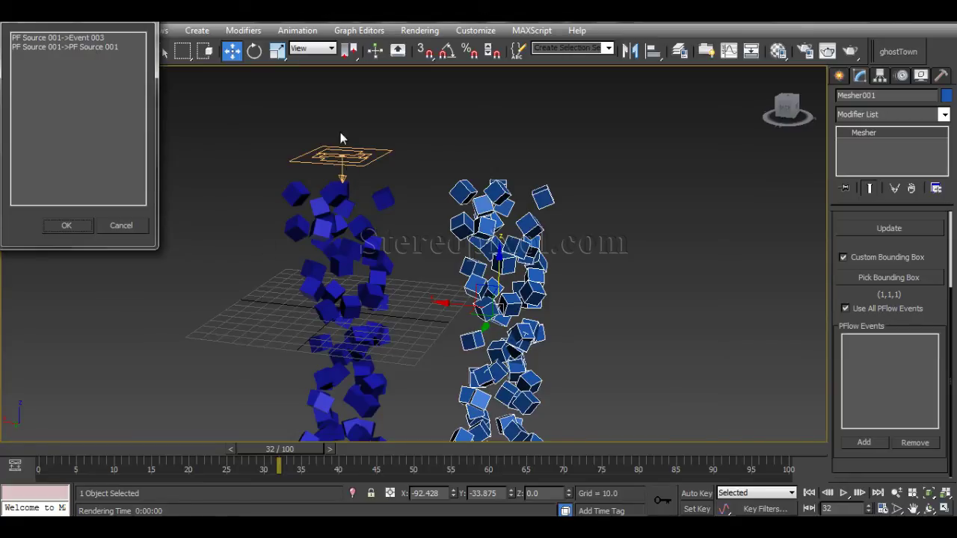
# - Dismiss the events picker, select PF Source 001, and inspect its flow in Particle View
pyautogui.click(124, 225)
pyautogui.click(370, 237)
pyautogui.click(348, 211)
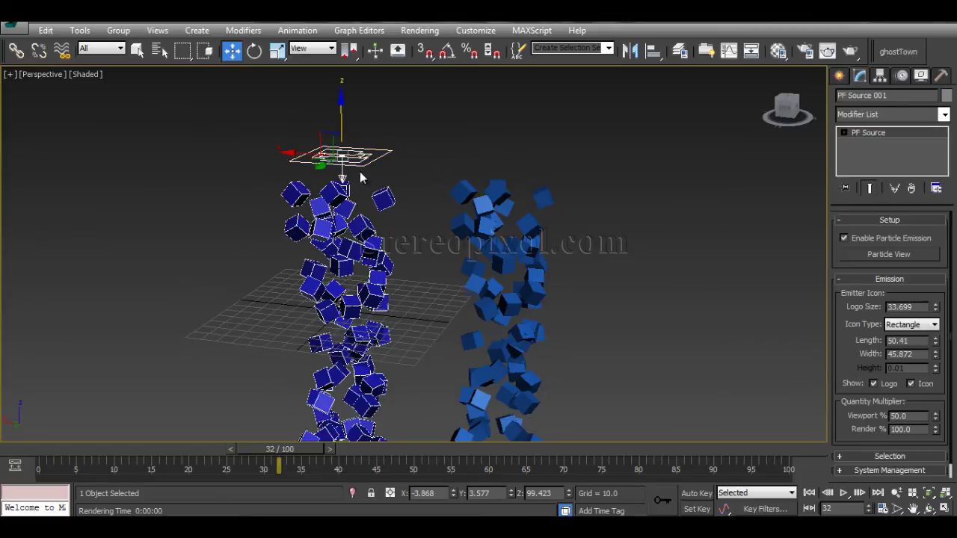
pyautogui.click(889, 254)
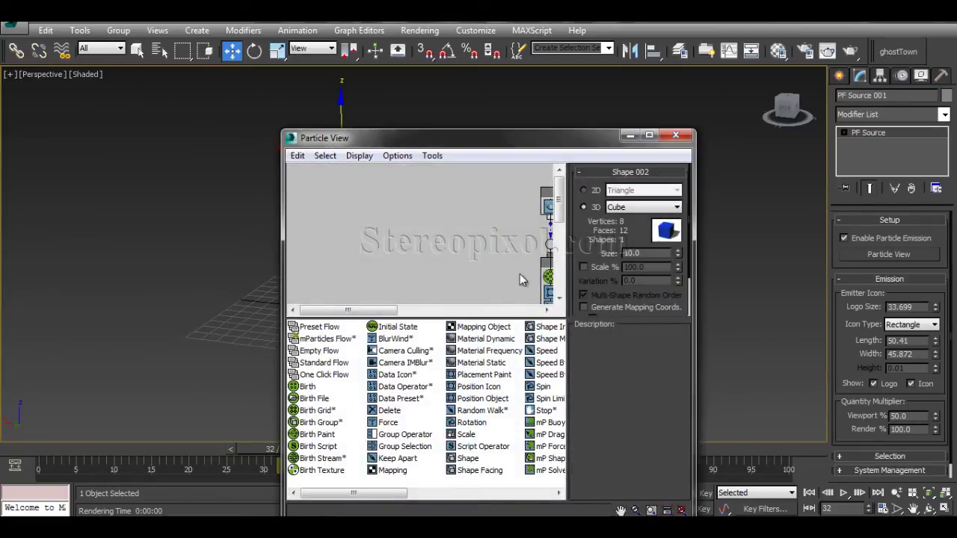
pyautogui.moveTo(381, 311); pyautogui.dragTo(419, 319)
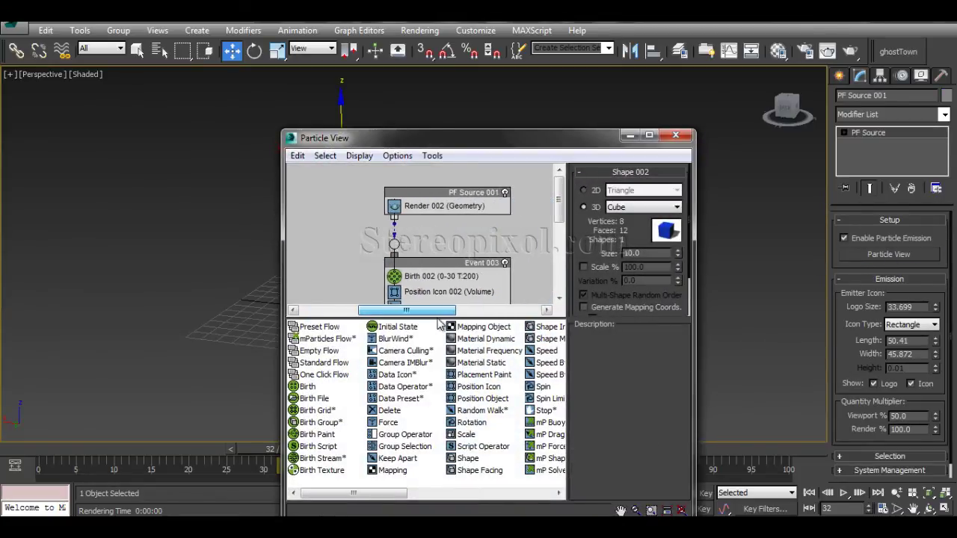
pyautogui.scroll(-3, 559, 240)
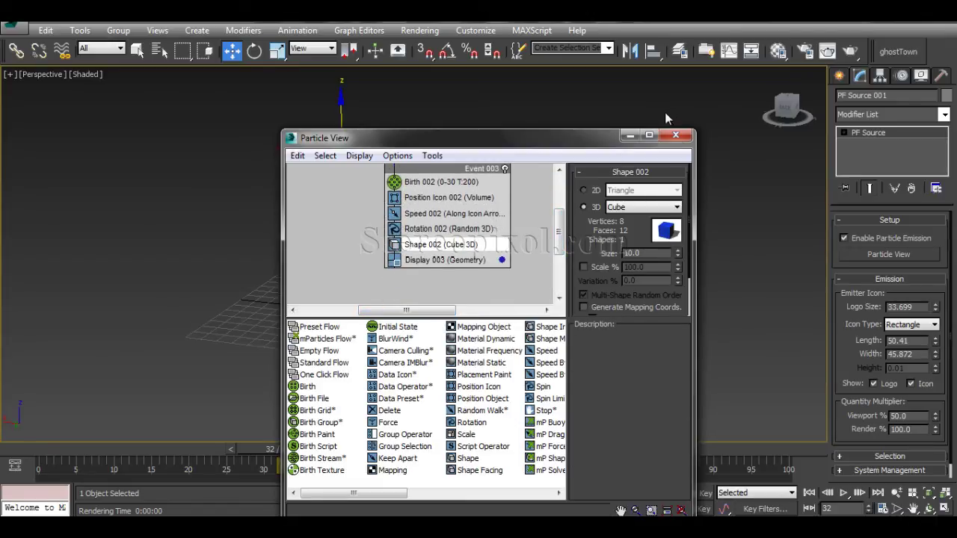
pyautogui.click(676, 135)
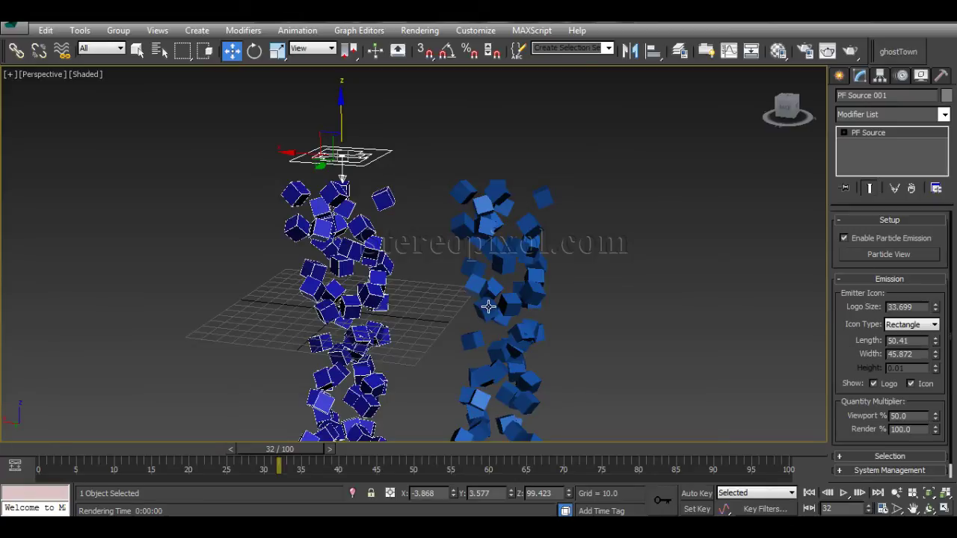
# - Reselect Mesher001, pick Event 003 in the Add PF Events picker, then cancel without adding
pyautogui.click(511, 286)
pyautogui.moveTo(848, 400); pyautogui.dragTo(845, 258)
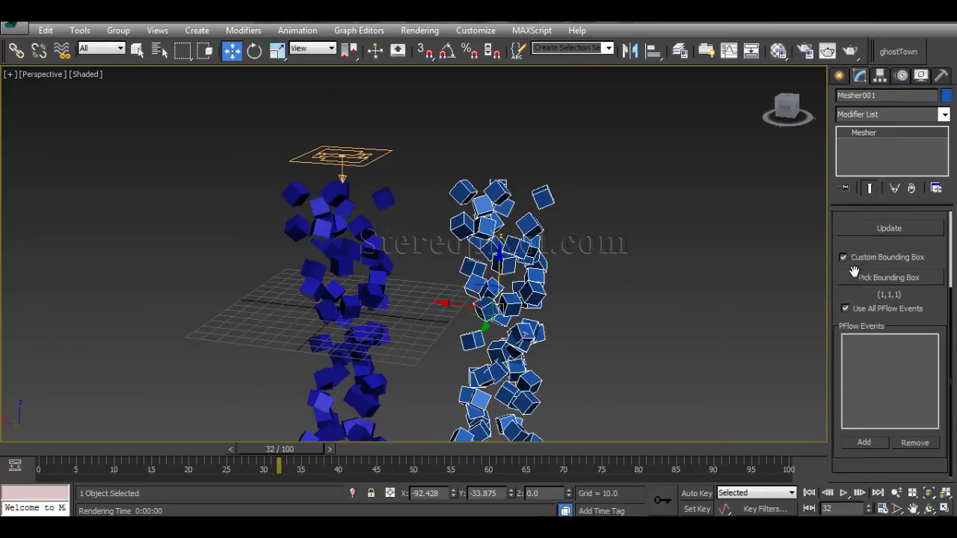
pyautogui.click(865, 442)
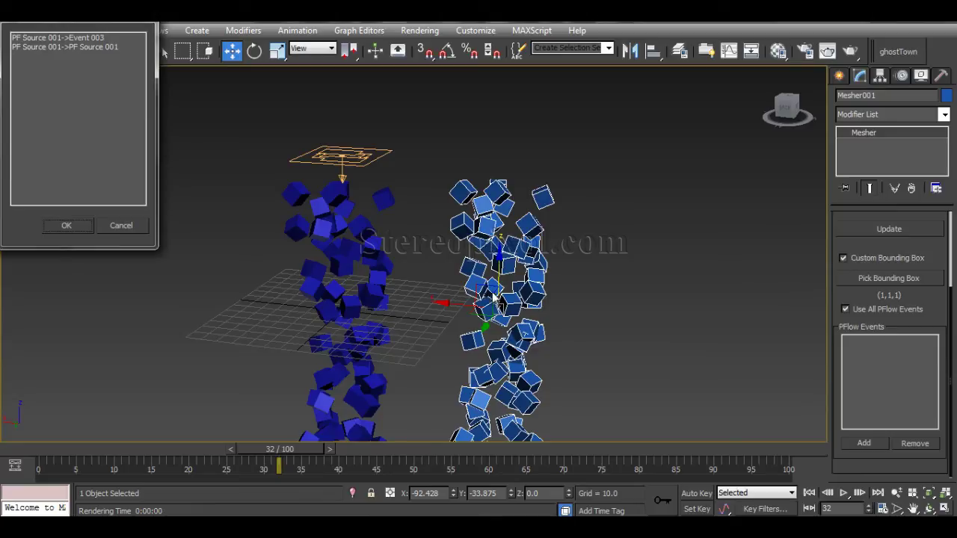
pyautogui.click(51, 37)
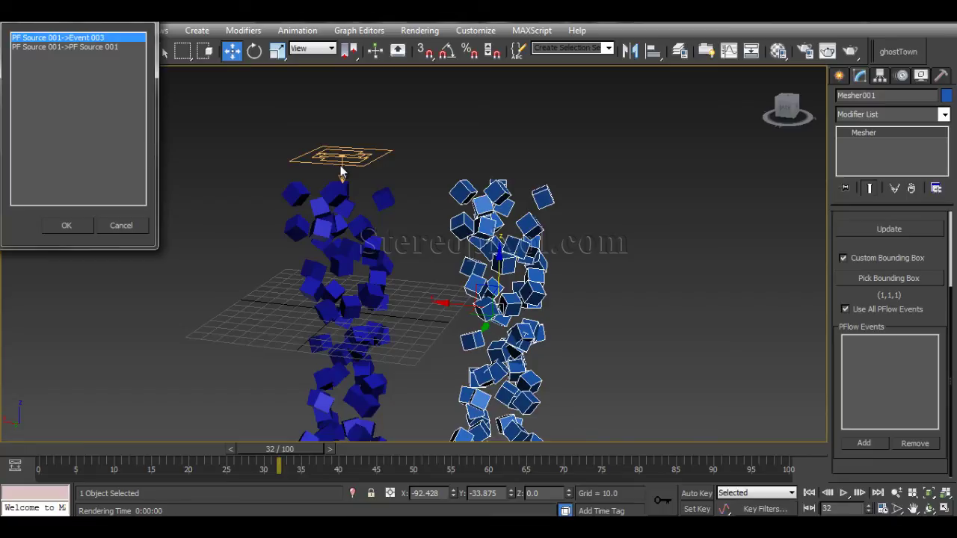
pyautogui.moveTo(82, 23); pyautogui.dragTo(106, 54)
pyautogui.click(176, 304)
pyautogui.moveTo(652, 298); pyautogui.dragTo(587, 316, button='middle')
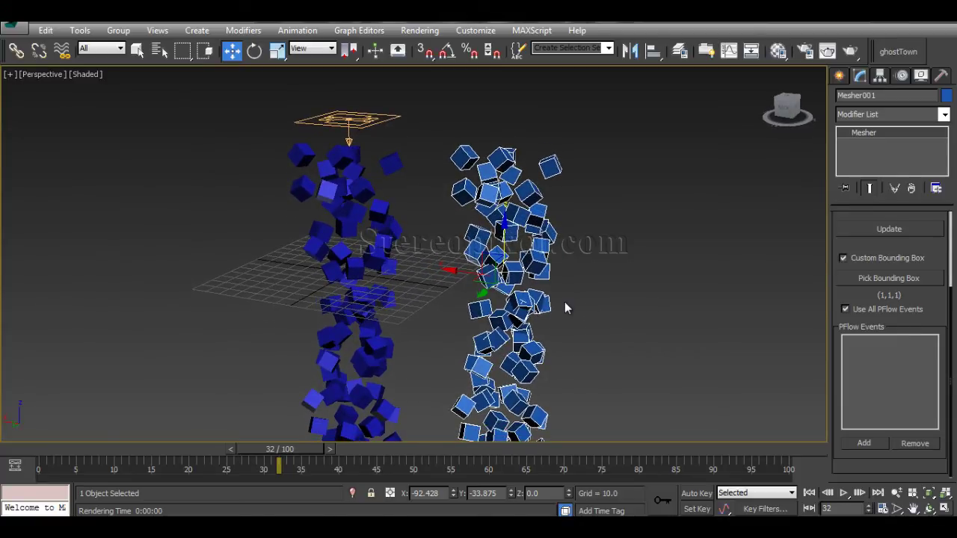
# - Show the Create panel's Compound Objects types with Mesher001 still in the scene
pyautogui.scroll(3, 834, 246)
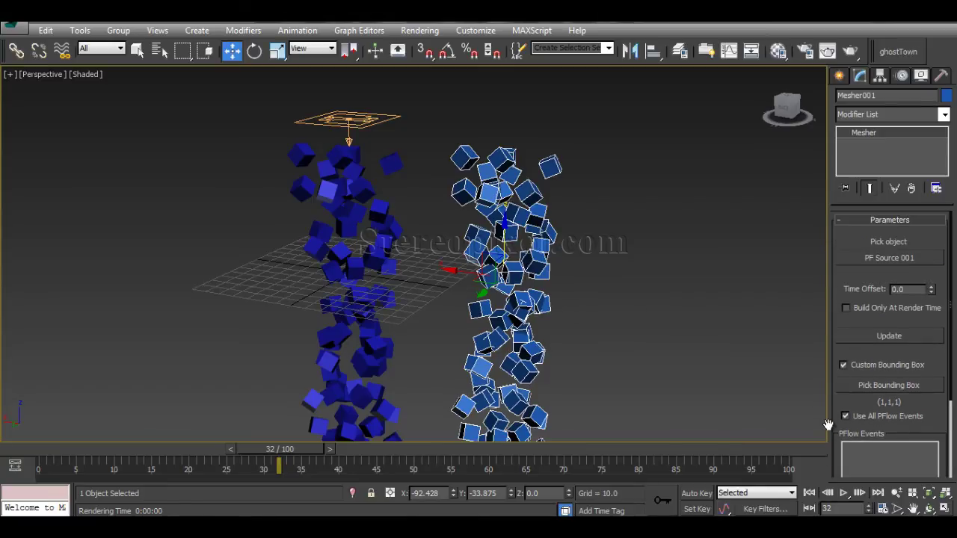
pyautogui.click(839, 76)
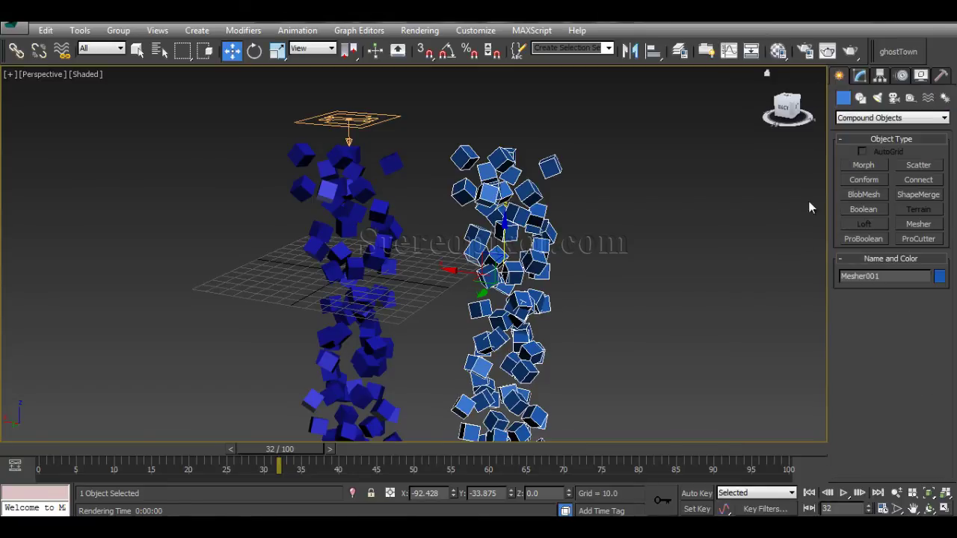